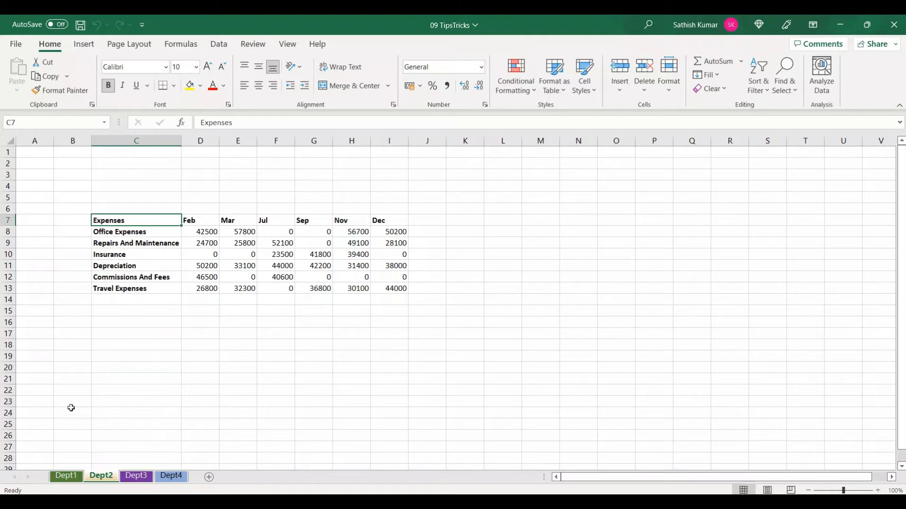
Compare the expense categories and their row positions on the Dept1 and Dept2 sheets
click(66, 477)
click(96, 243)
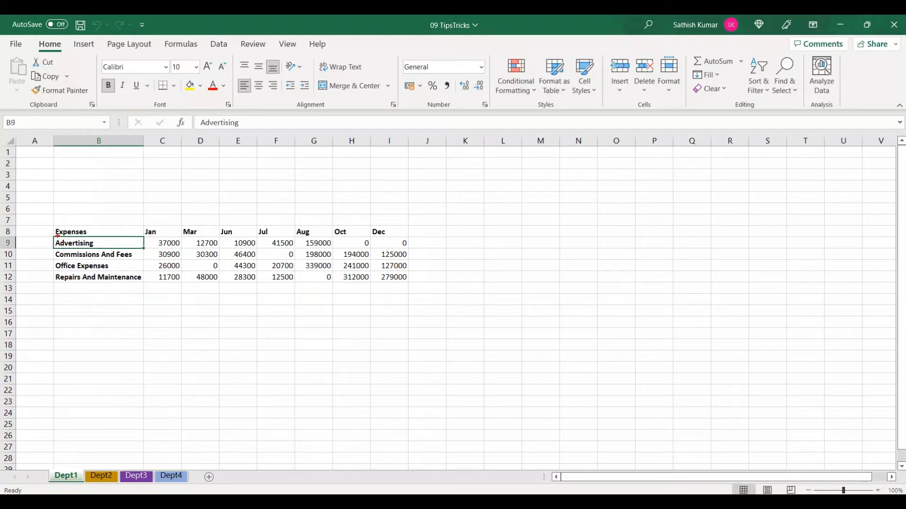
drag(53, 232, 136, 250)
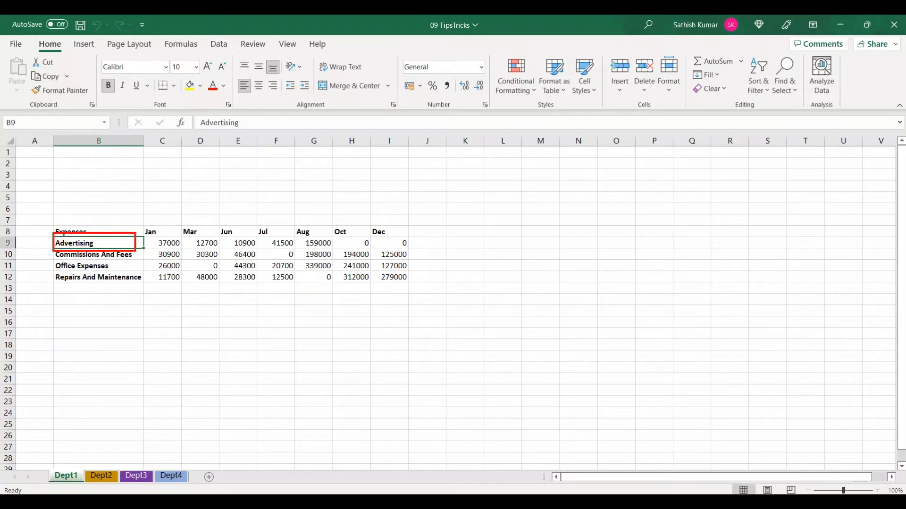
click(102, 478)
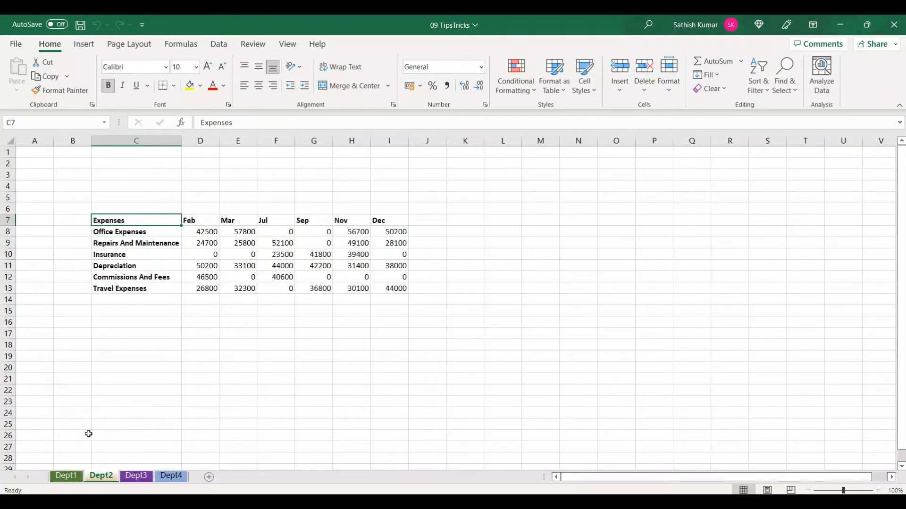
click(78, 476)
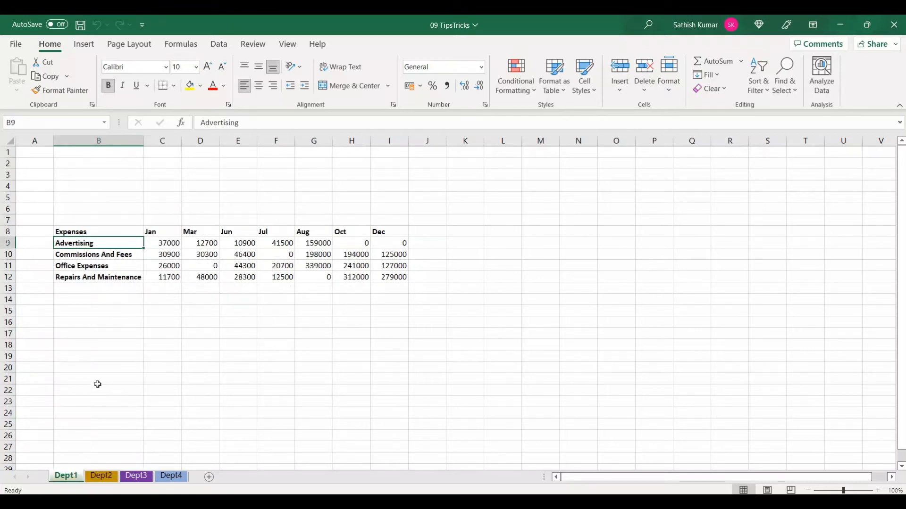
click(98, 270)
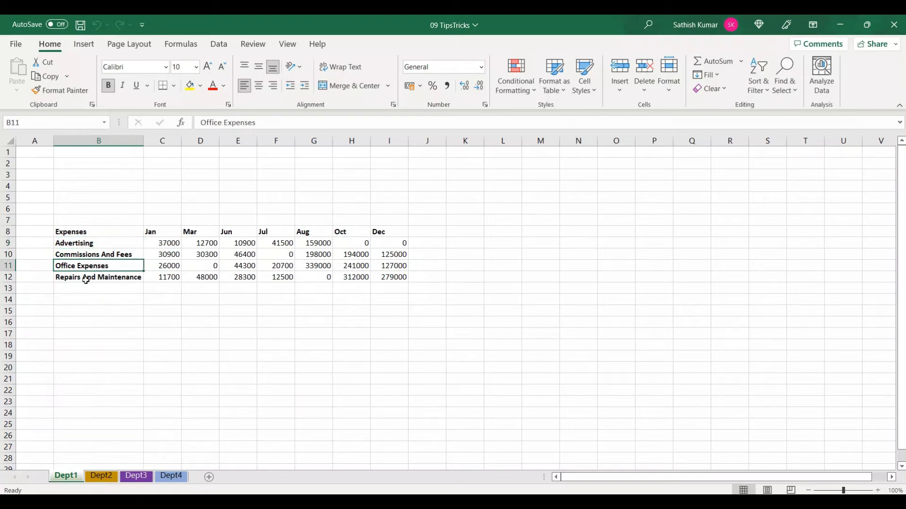
click(101, 477)
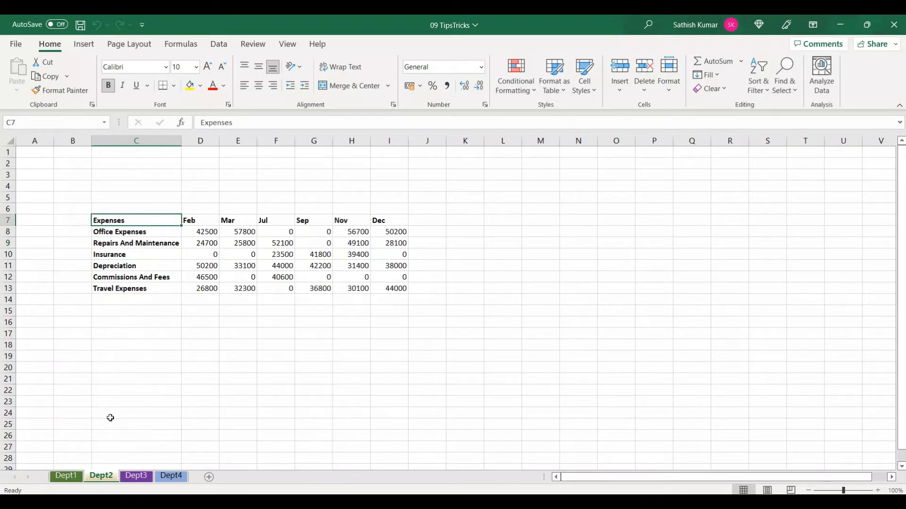
click(131, 235)
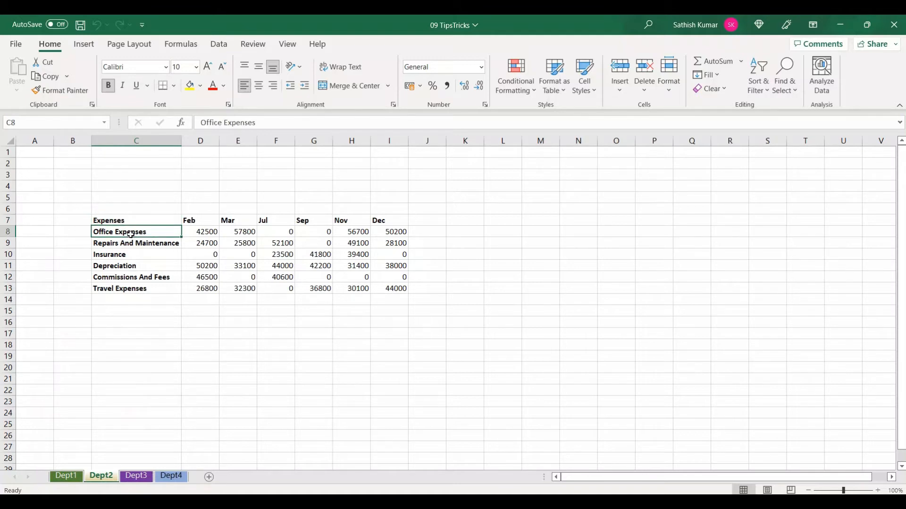
click(71, 477)
click(100, 473)
click(81, 476)
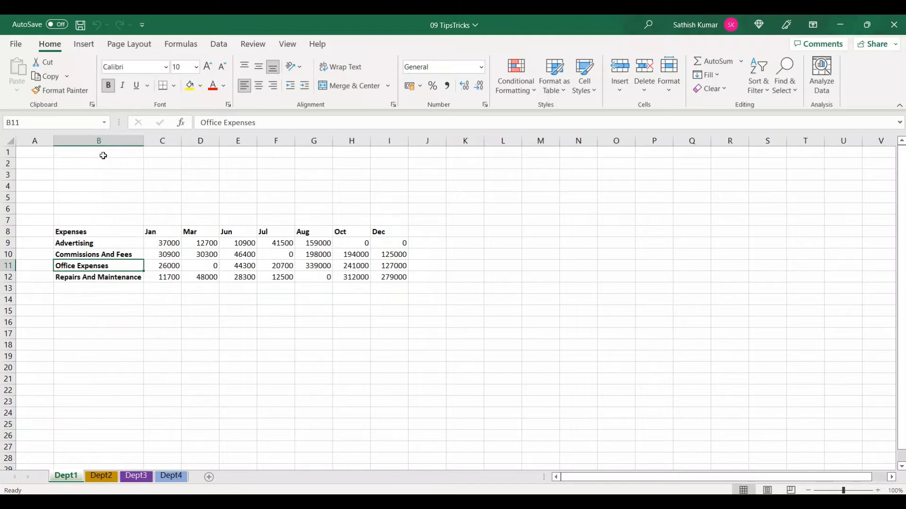
Examine the starting cell, expense rows and month columns of the tables on the Dept1 to Dept4 sheets
click(97, 231)
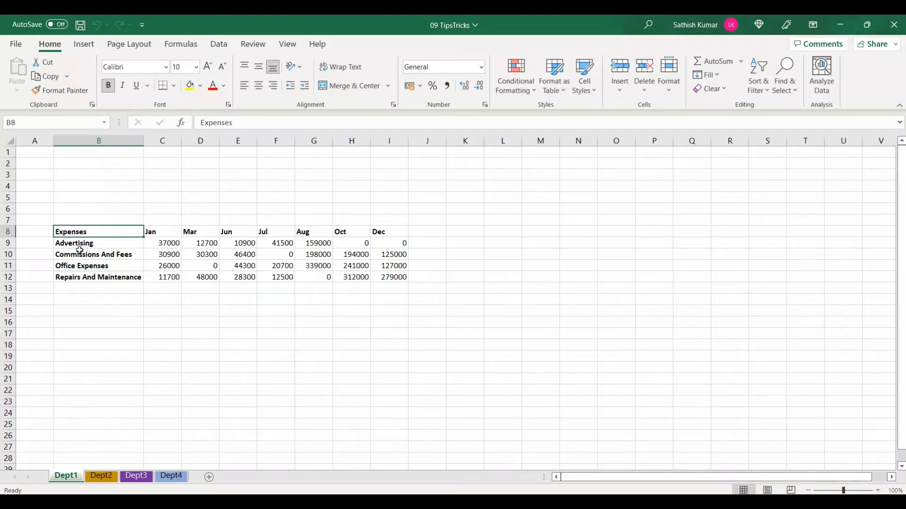
click(110, 478)
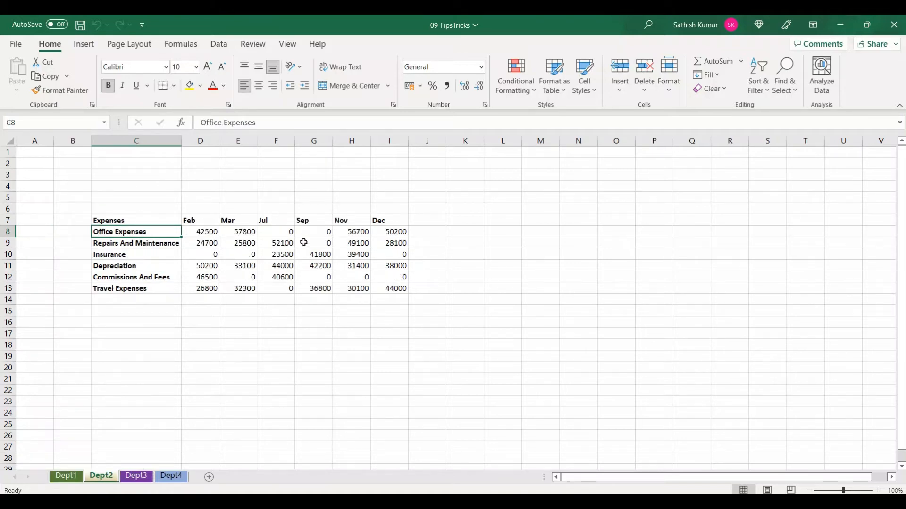
click(135, 478)
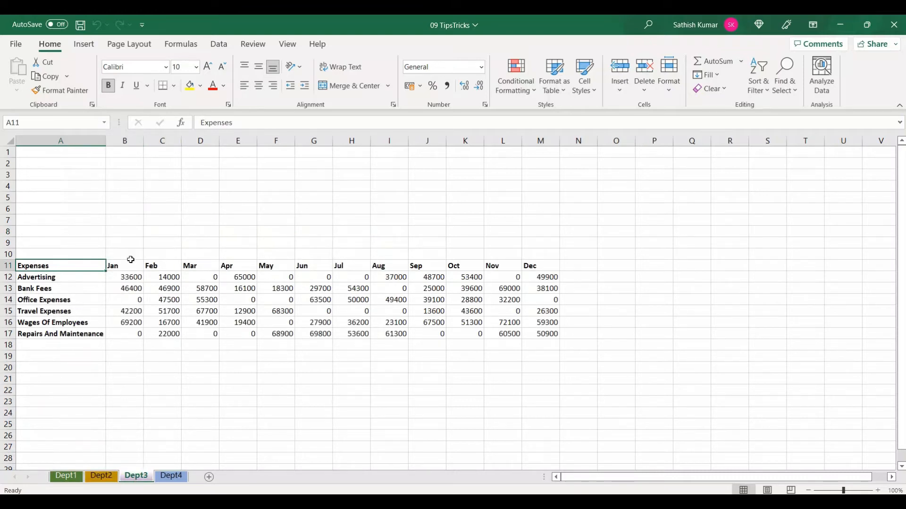
click(172, 479)
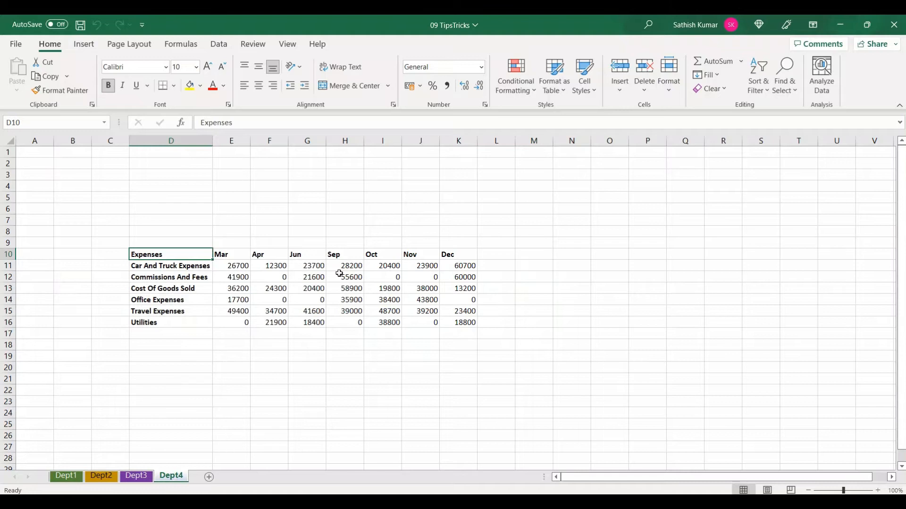
click(66, 478)
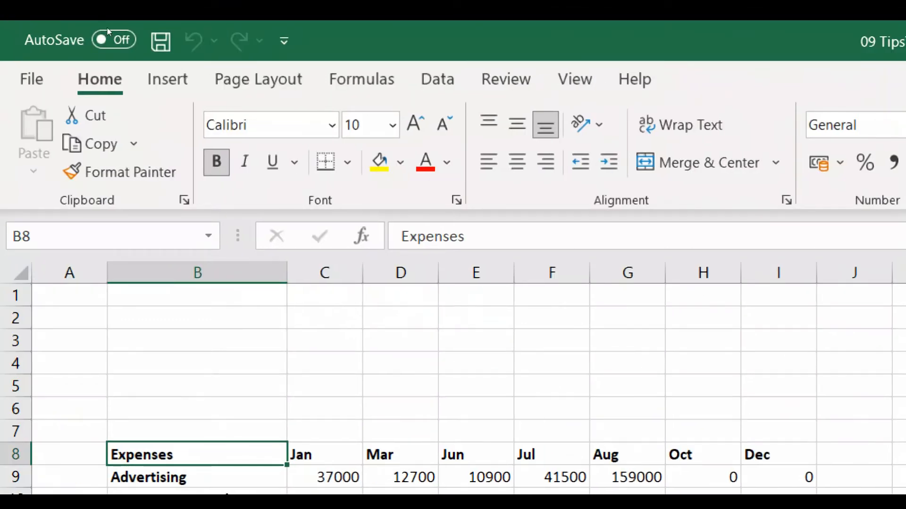
right_click(214, 44)
key(Down)
key(Down)
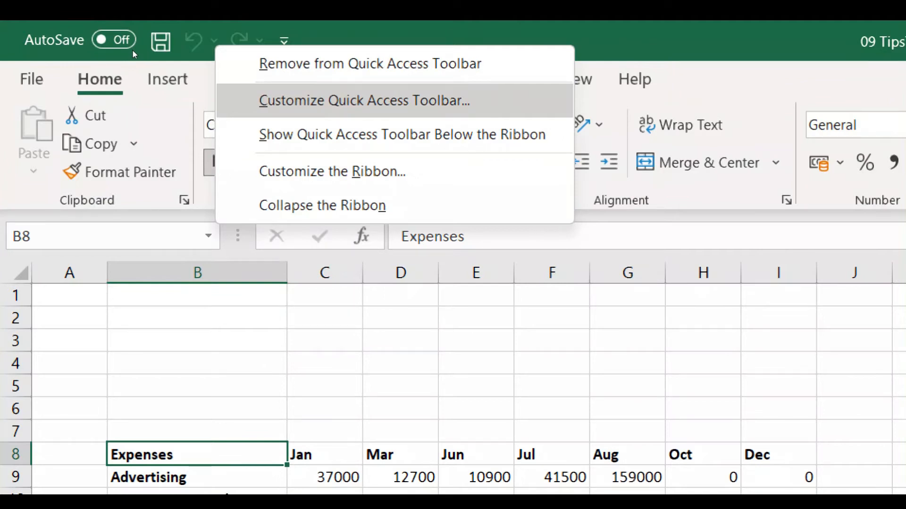
key(Up)
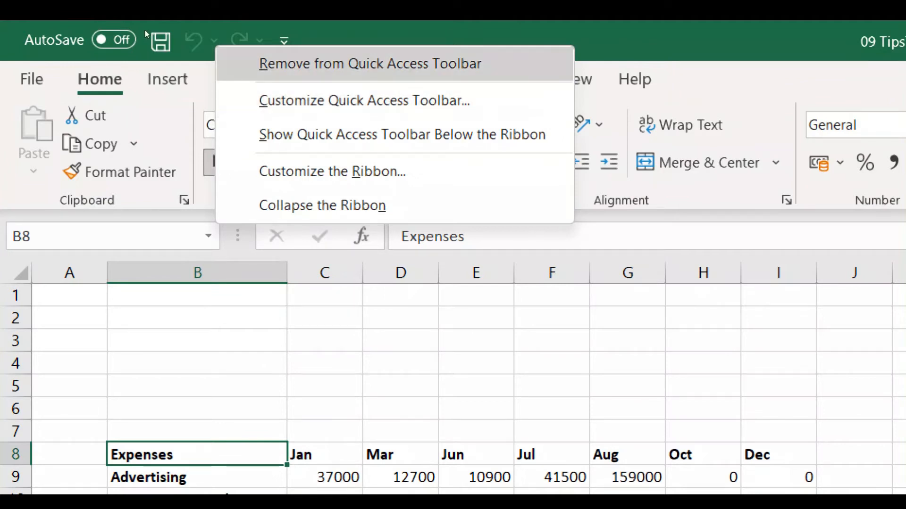
click(284, 41)
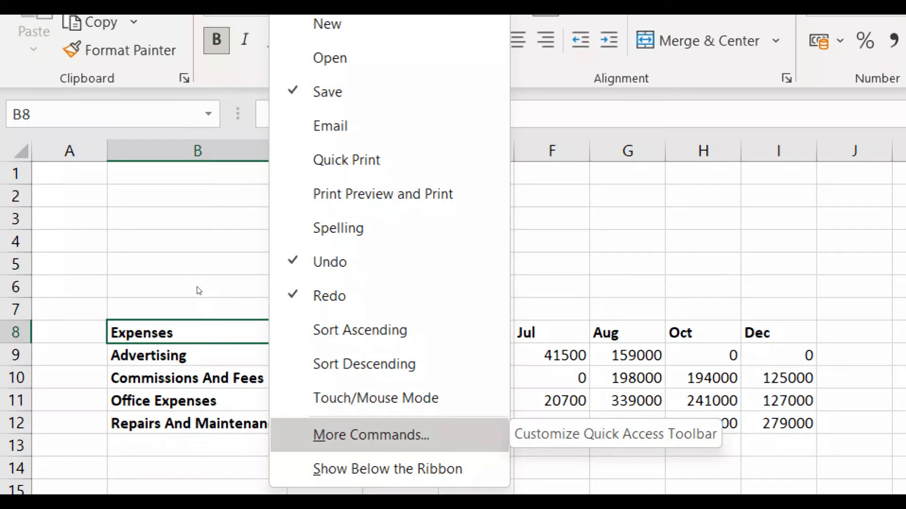
key(Escape)
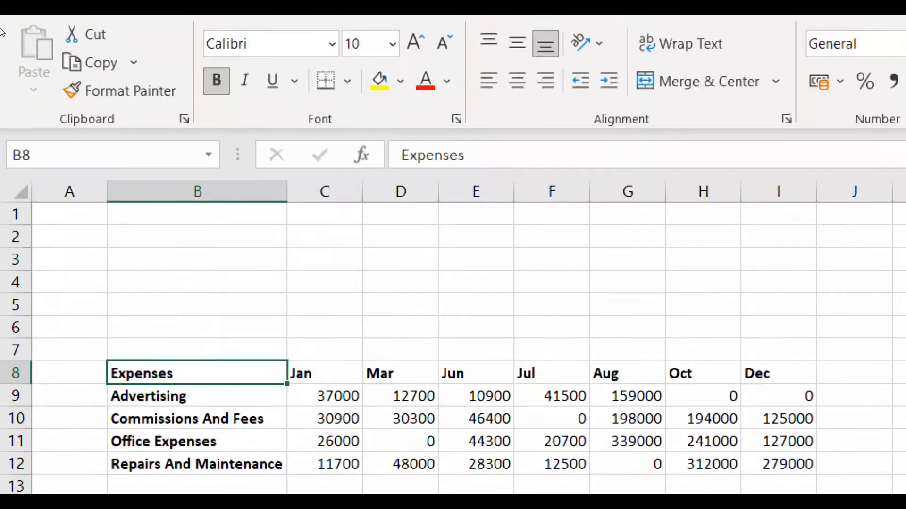
Open the Quick Access Toolbar customization options and list the Commands Not in the Ribbon
key(alt+f)
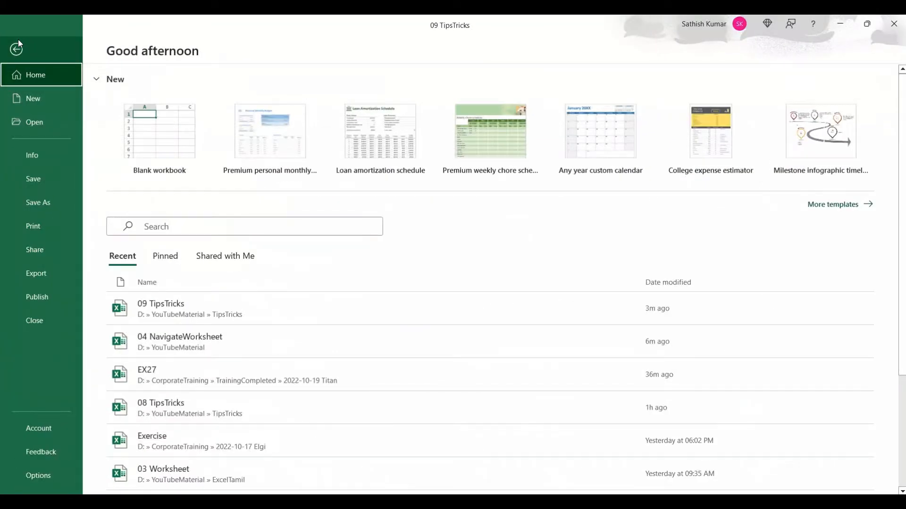
click(74, 475)
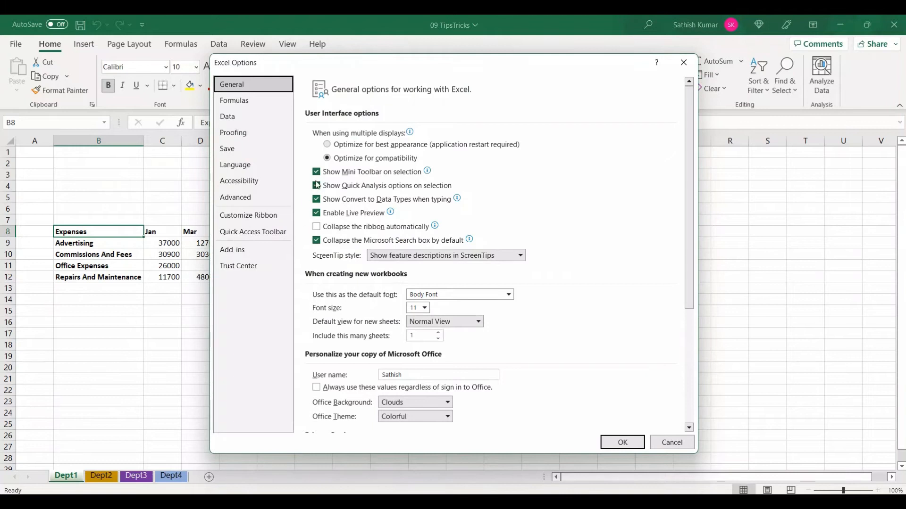
click(279, 232)
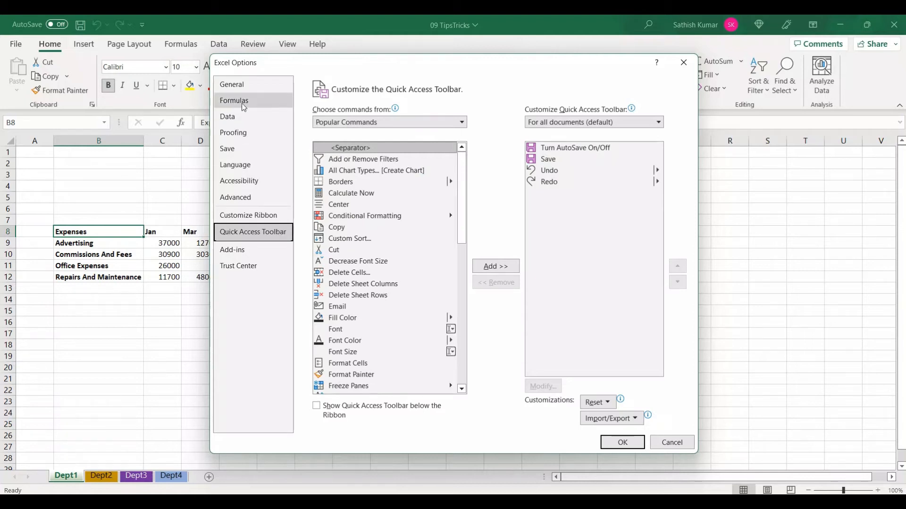
click(330, 124)
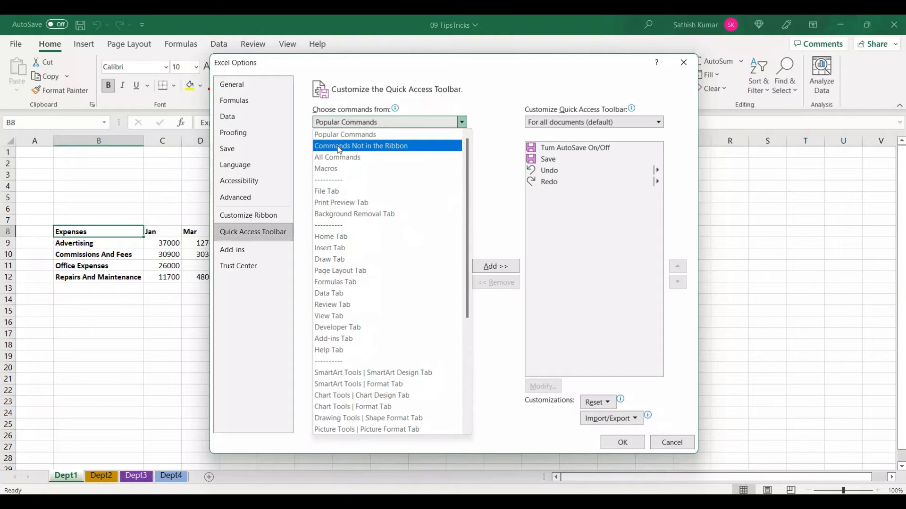
click(339, 146)
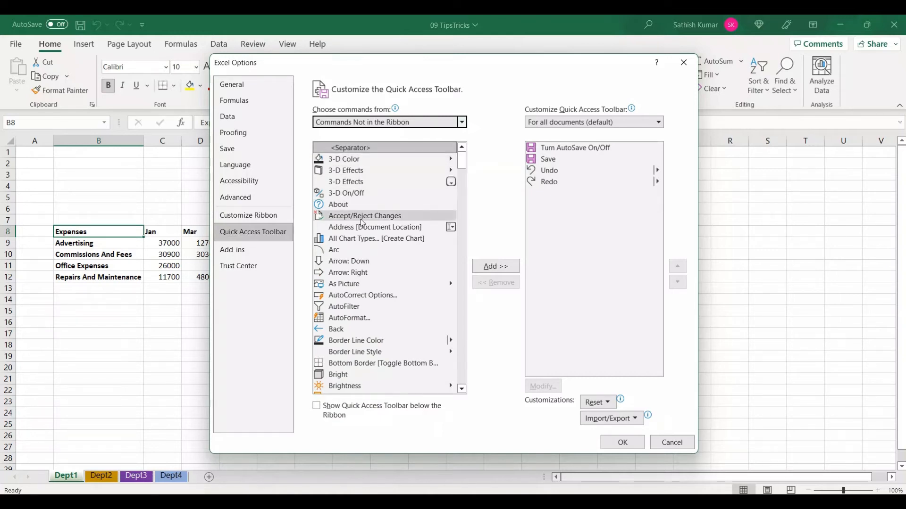
Add the PivotTable and PivotChart Wizard command to the Quick Access Toolbar and apply the options
scroll(364, 222, down, 2)
scroll(364, 223, up, 2)
click(364, 216)
scroll(365, 225, down, 1)
scroll(364, 225, up, 1)
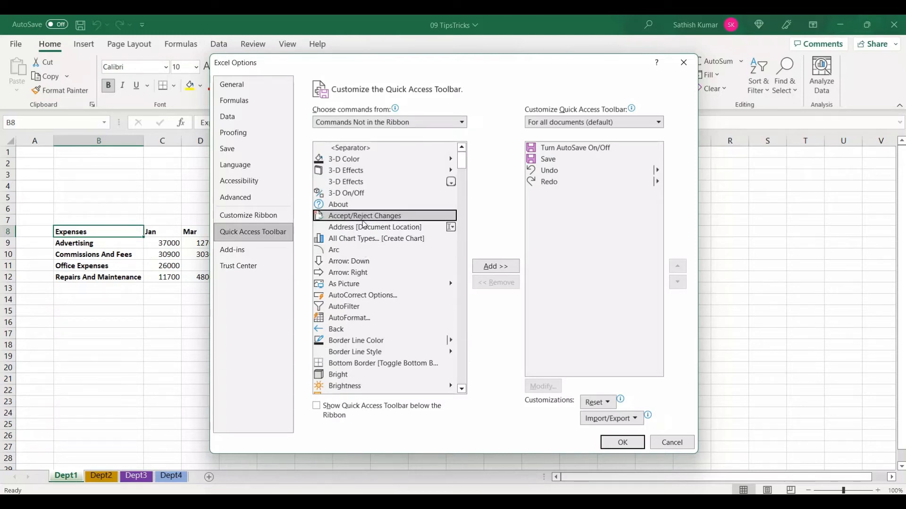
key(p)
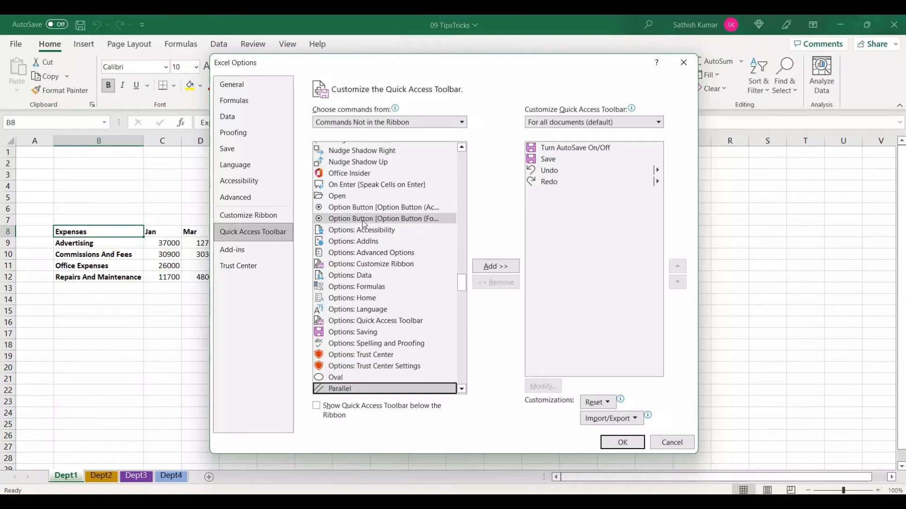
scroll(364, 225, down, 7)
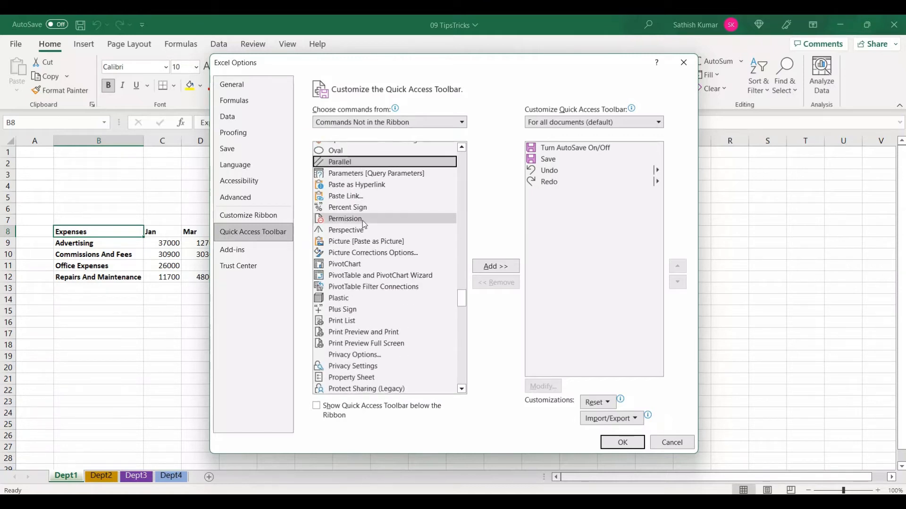
scroll(362, 219, down, 1)
click(363, 244)
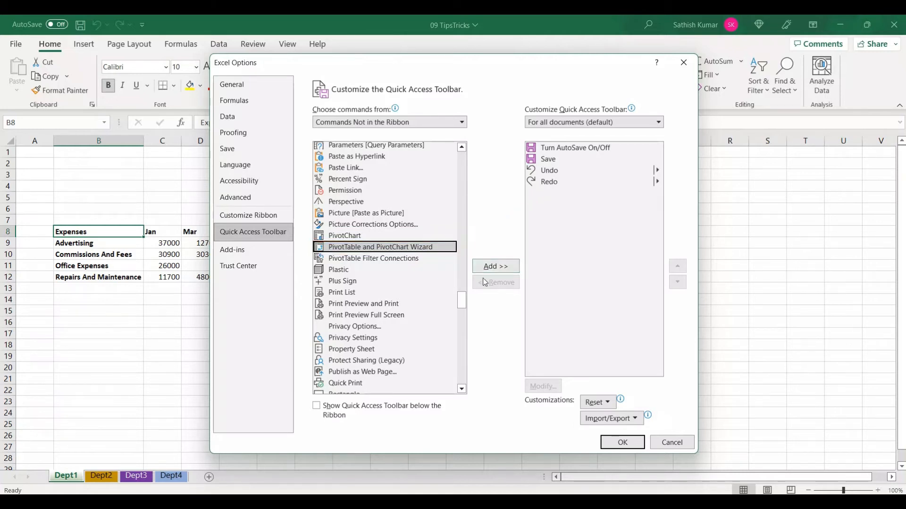
double_click(426, 250)
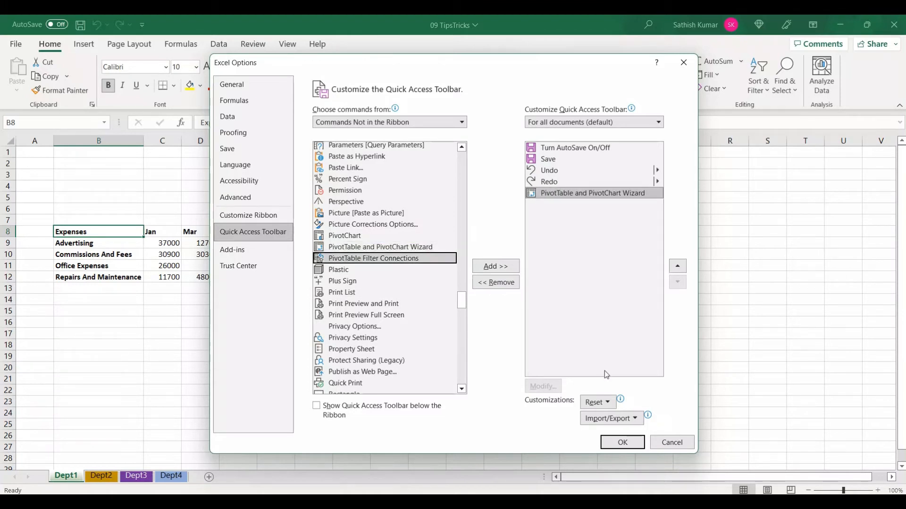
click(617, 443)
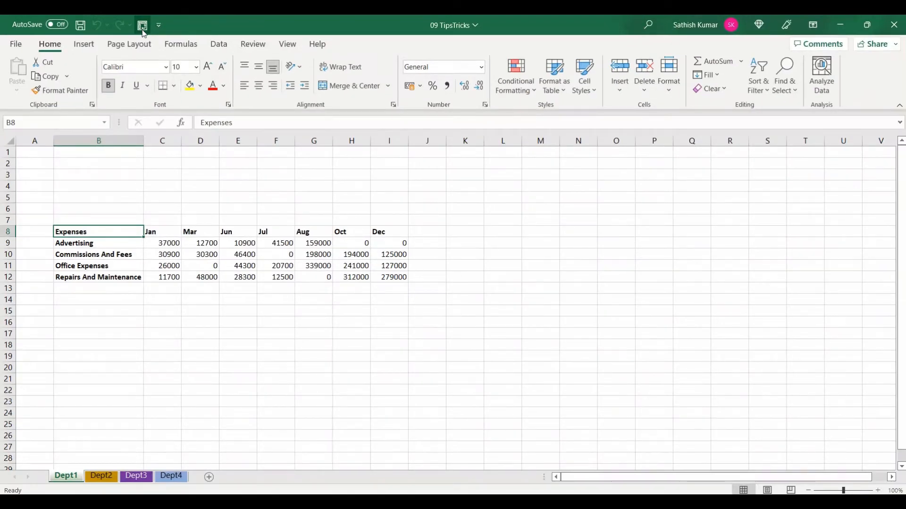
Start the PivotTable and PivotChart Wizard for a PivotTable from multiple consolidation ranges, with a single page field created automatically
click(143, 27)
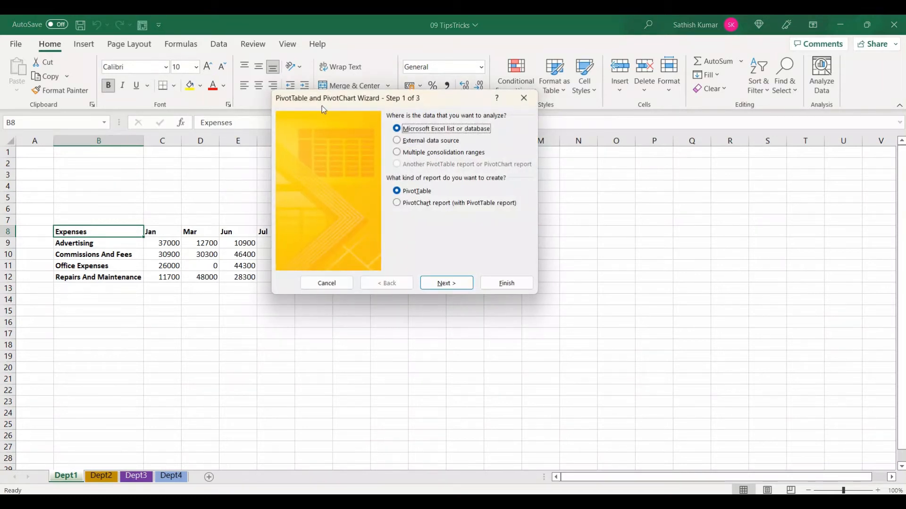
drag(322, 106, 317, 107)
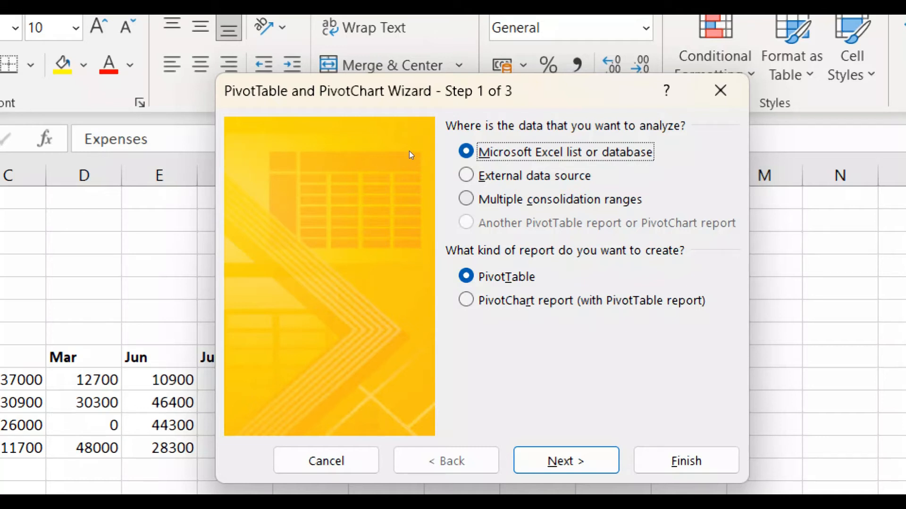
key(alt+c)
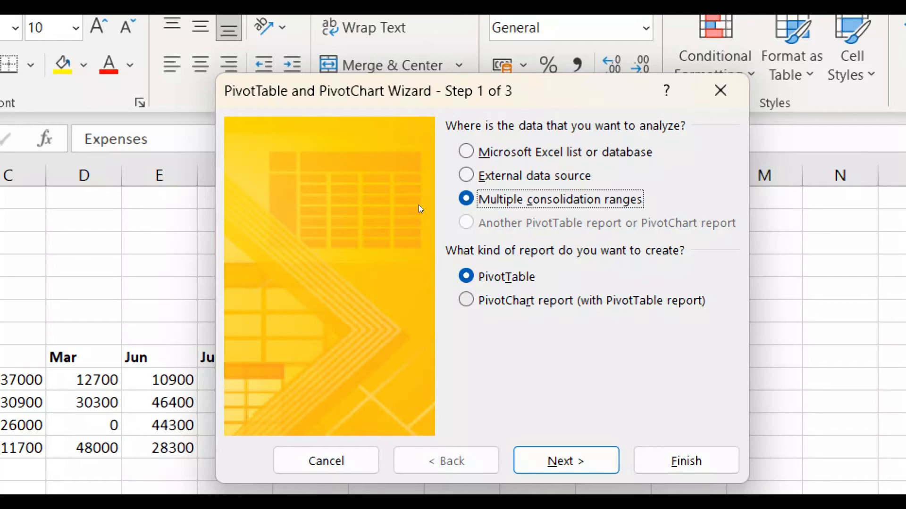
key(Return)
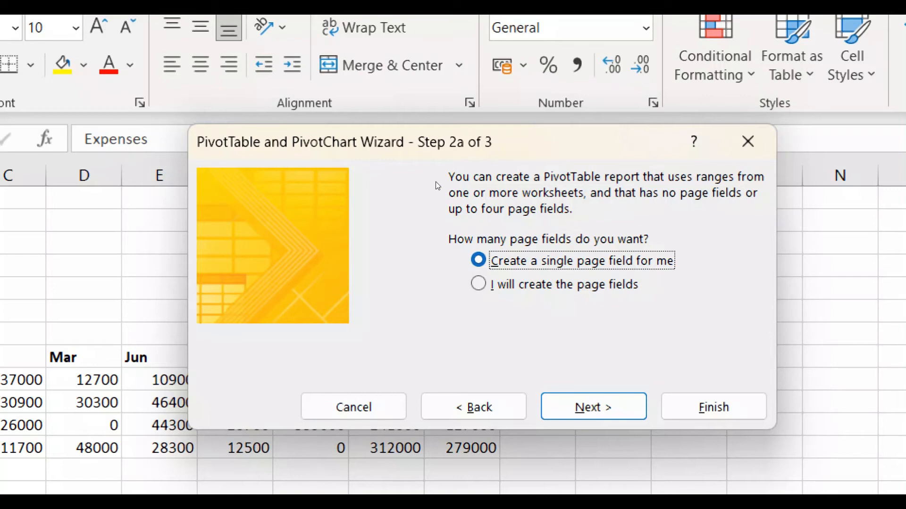
key(Return)
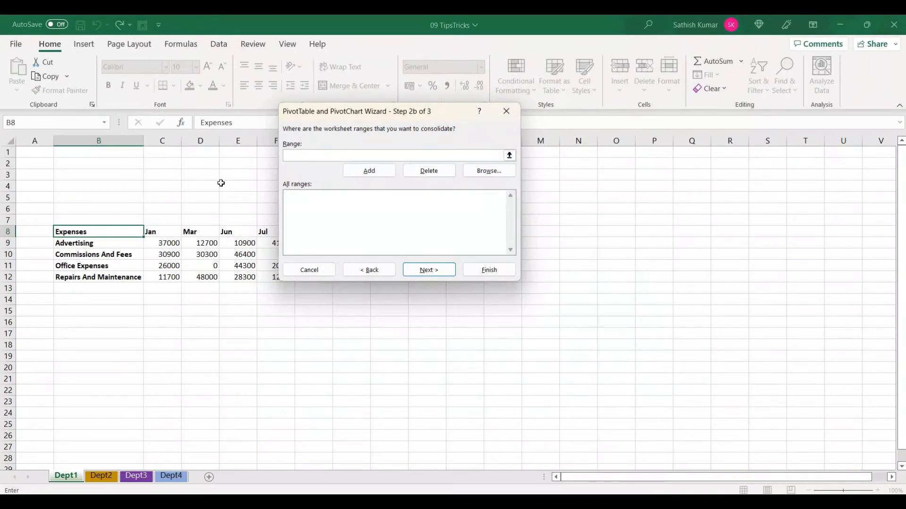
Add the Dept1 expense table, range B8:I12 including its headers, to the ranges being consolidated
drag(119, 231, 399, 278)
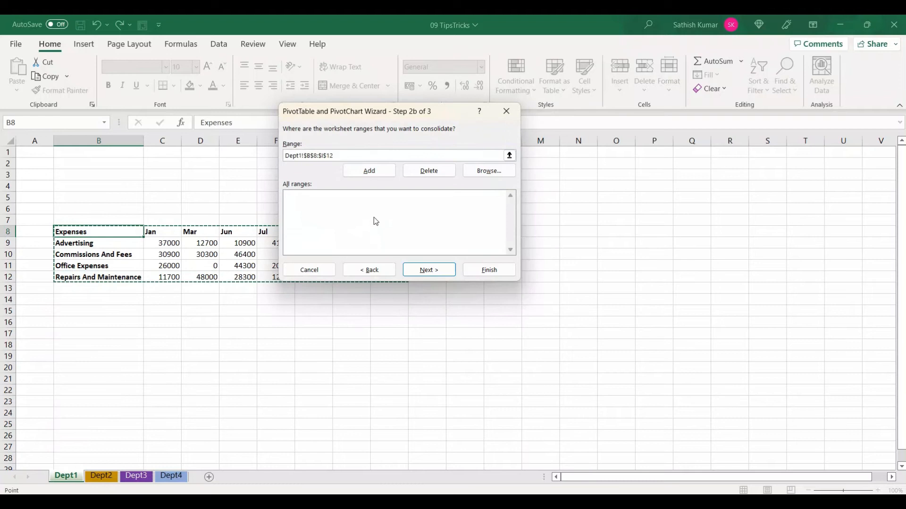
click(369, 171)
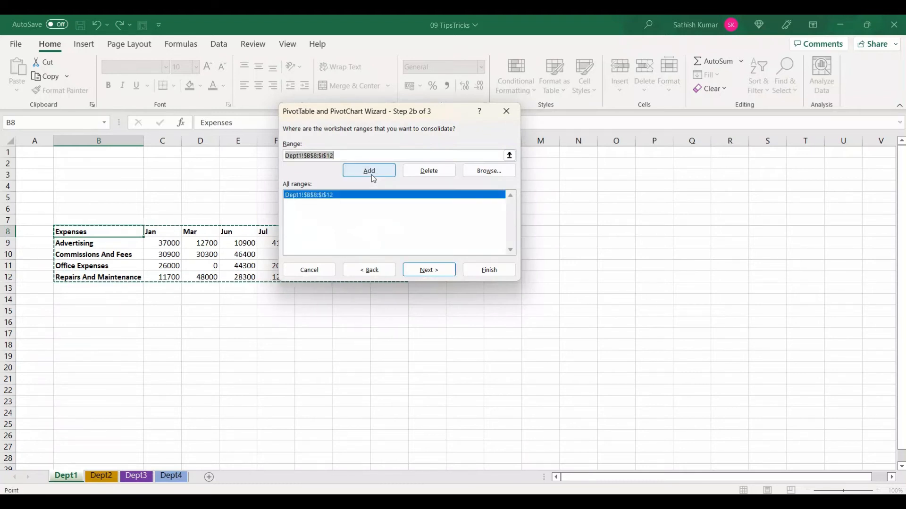
Add the Dept2 expense table, range C7:I13 including its headers, to the ranges being consolidated
click(101, 477)
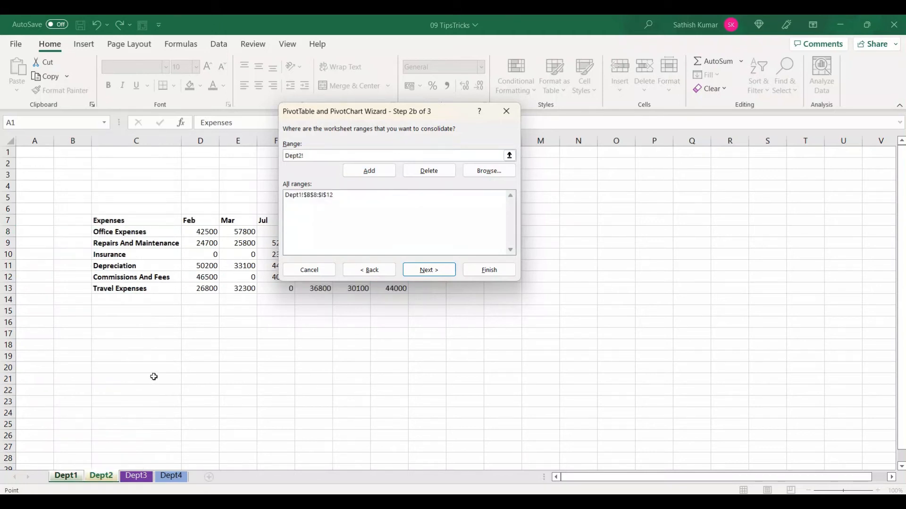
click(143, 257)
key(ctrl+a)
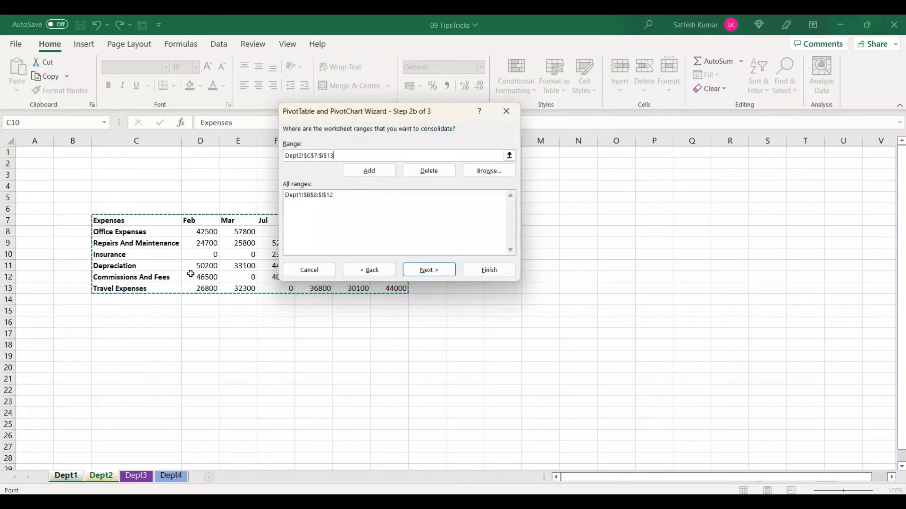
click(367, 171)
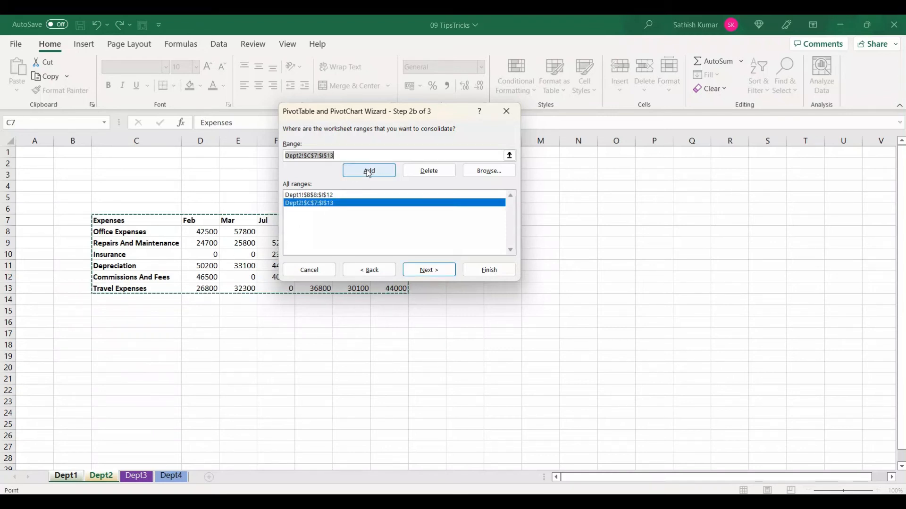
Add the Dept3 expense table, range A11:M17 including its headers, to the ranges being consolidated
click(136, 475)
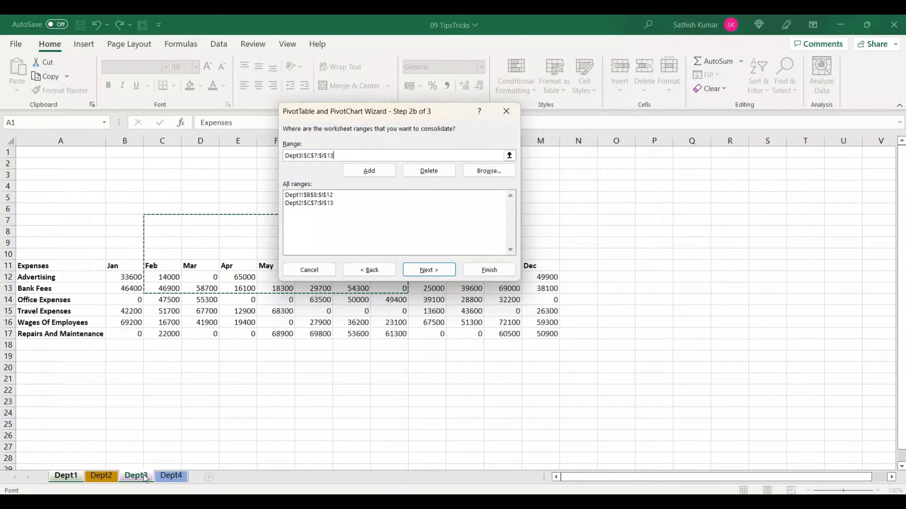
click(79, 312)
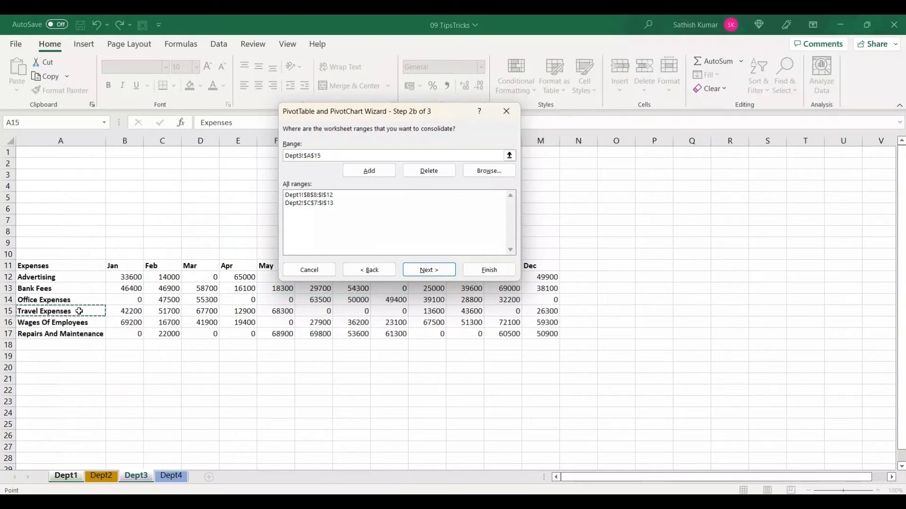
key(ctrl+a)
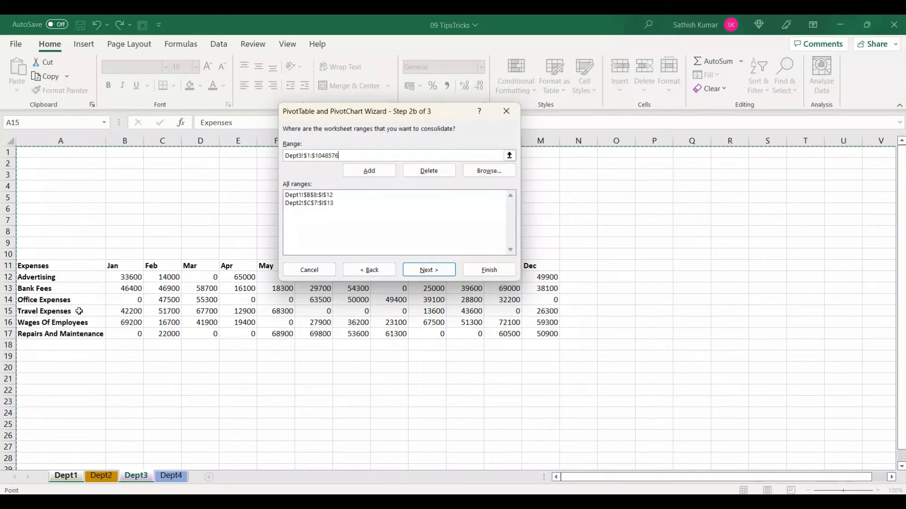
drag(85, 265, 528, 334)
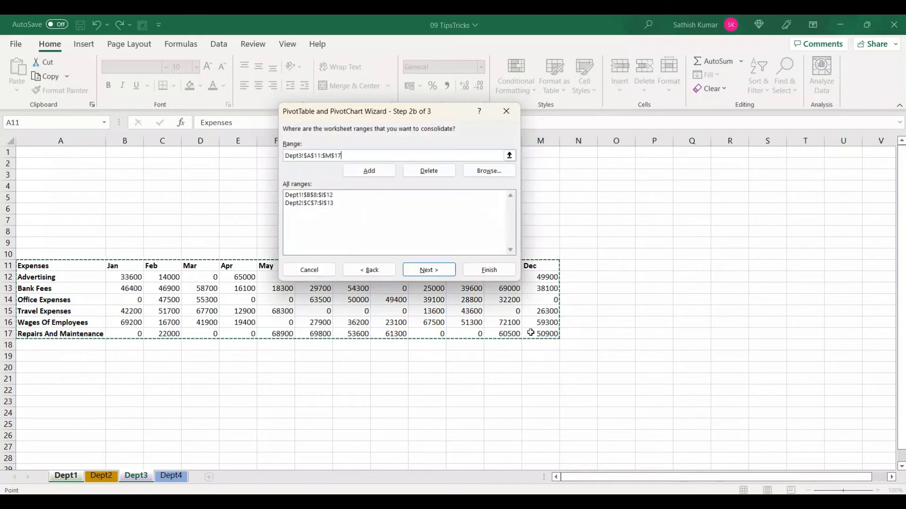
click(391, 175)
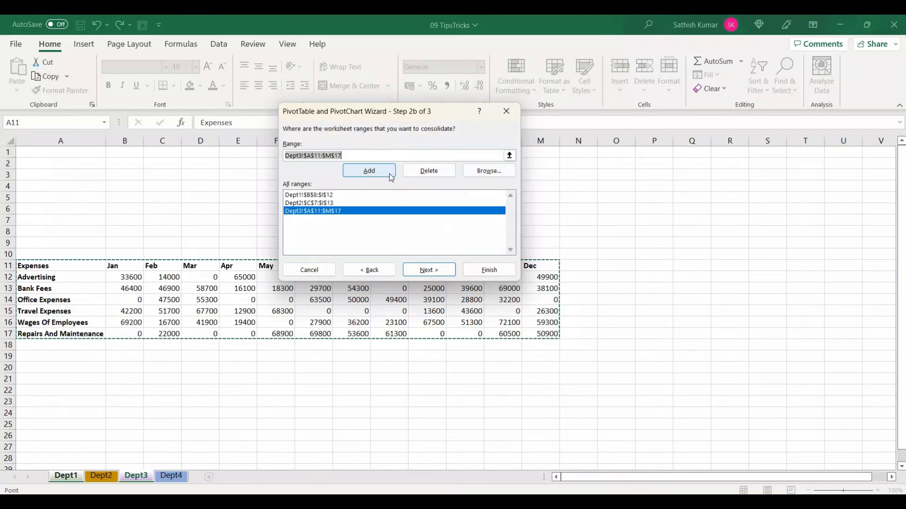
Add the Dept4 expense table, range D10:K16 including its headers, to the ranges being consolidated
click(181, 477)
drag(132, 255, 472, 323)
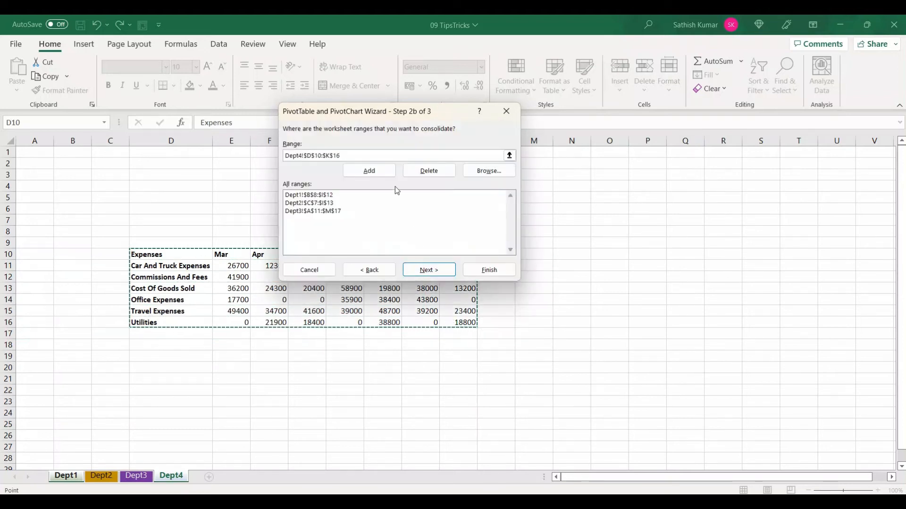
click(383, 172)
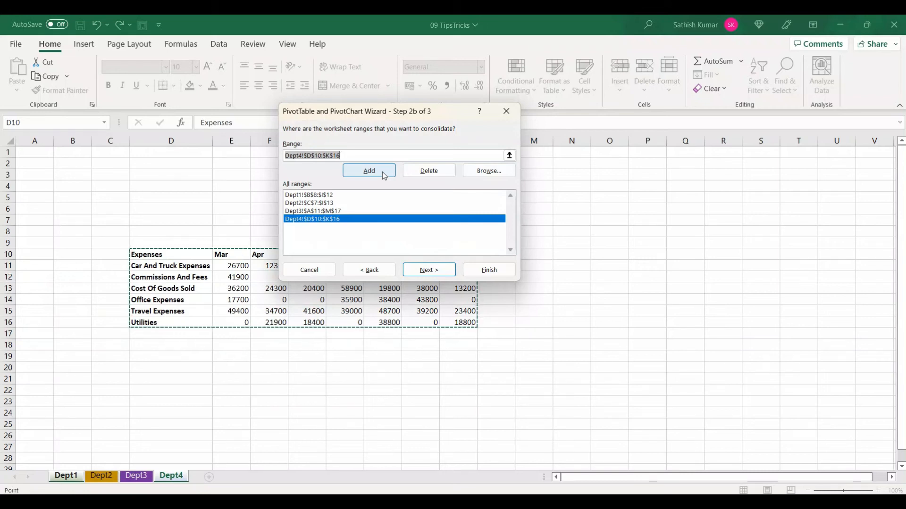
Choose a new worksheet as the PivotTable report's location and finish the wizard
click(429, 270)
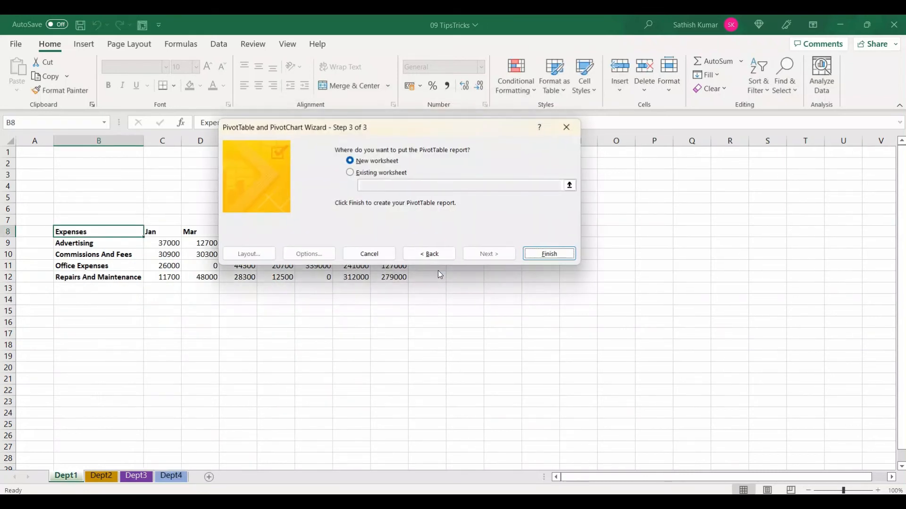
click(371, 174)
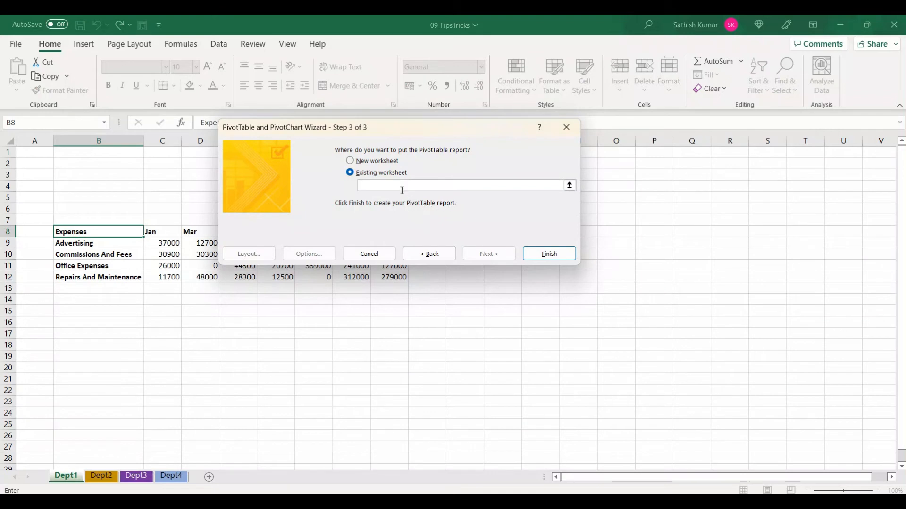
click(385, 163)
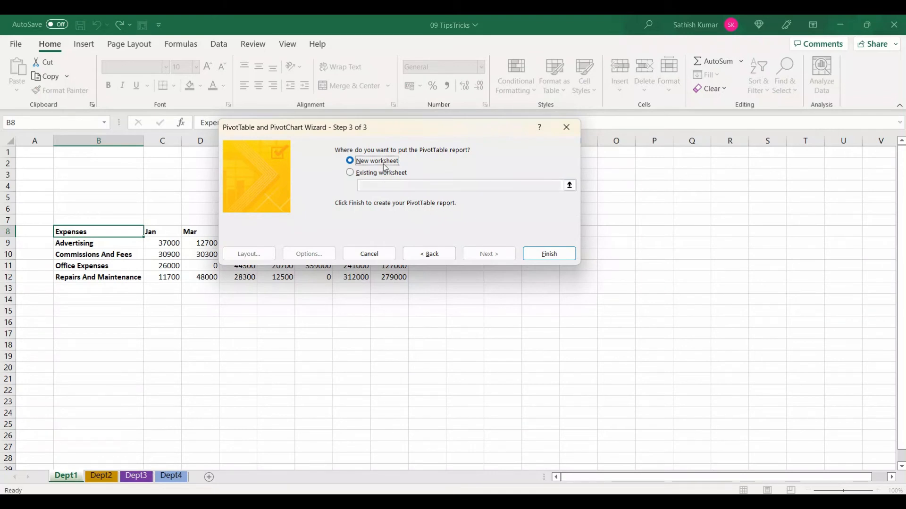
click(531, 258)
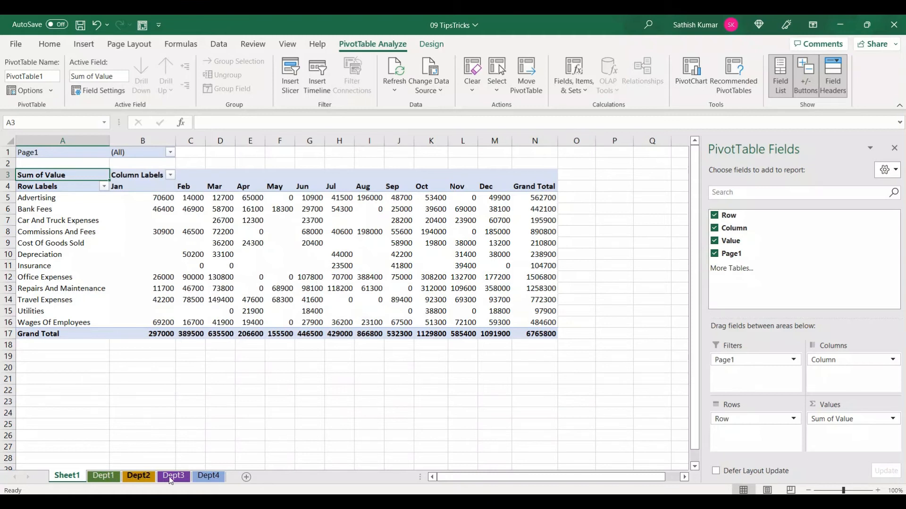
Filter the consolidated PivotTable by the Page1 field to show only Item1
mouse_move(211, 339)
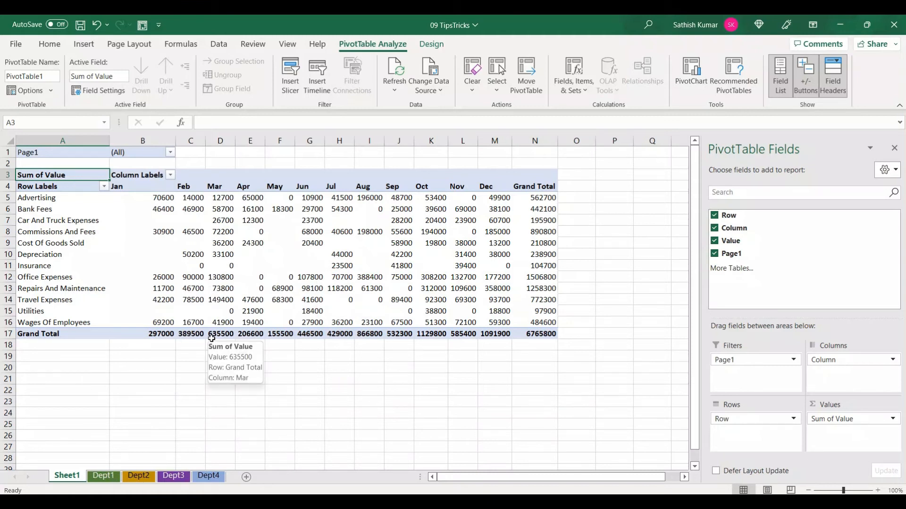
mouse_move(136, 317)
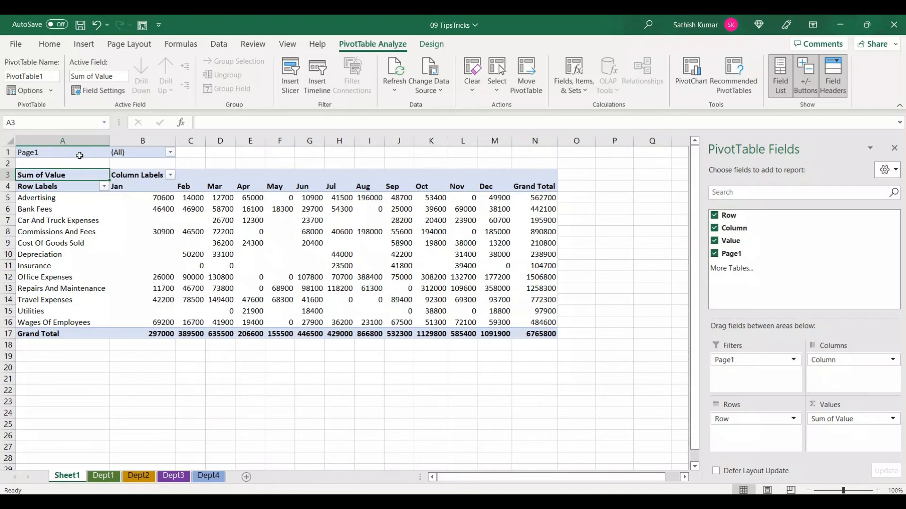
drag(13, 143, 175, 162)
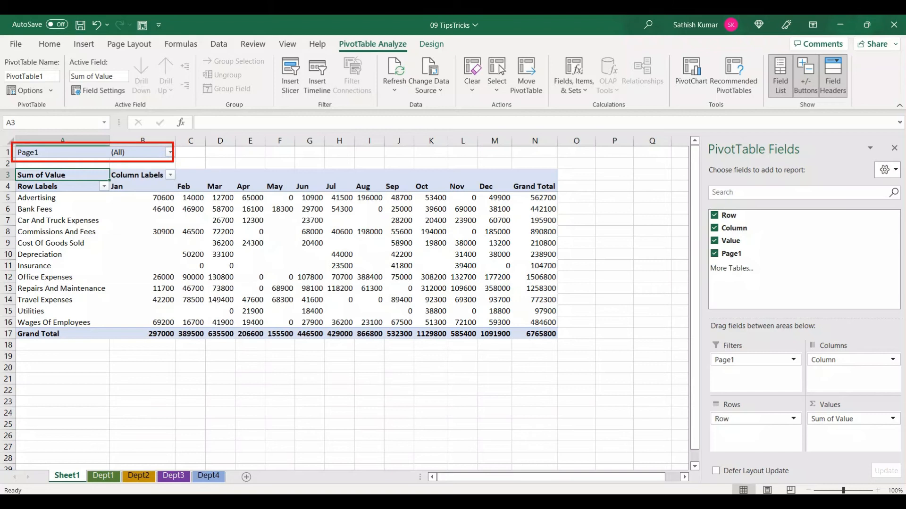
click(170, 151)
click(55, 190)
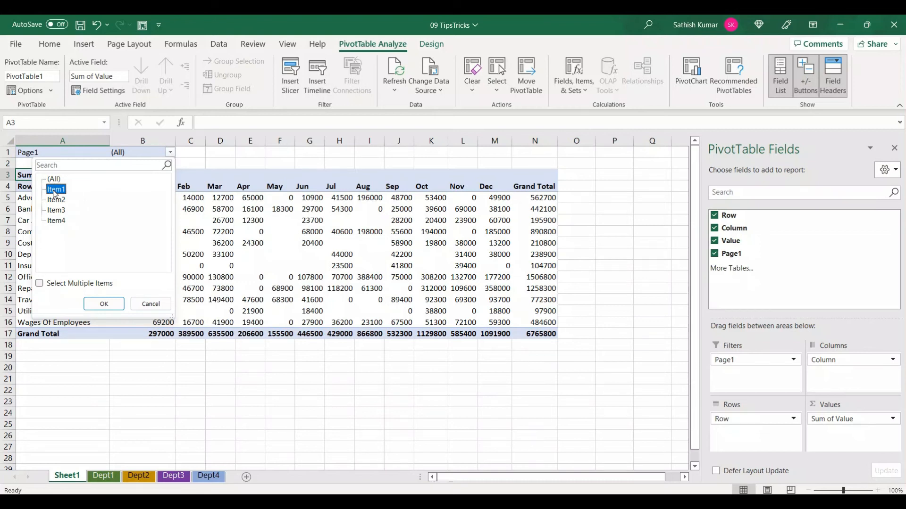
click(113, 303)
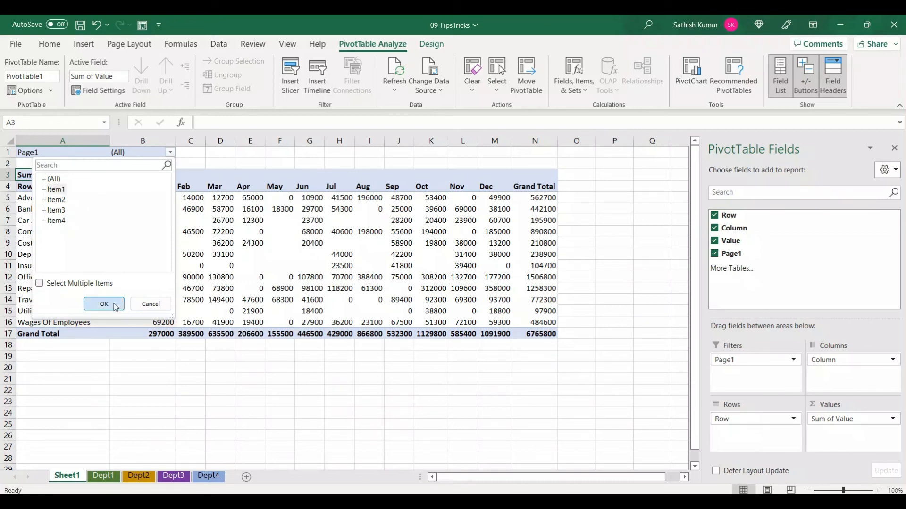
Switch the Page1 report filter to show only Item2
mouse_move(147, 236)
click(170, 152)
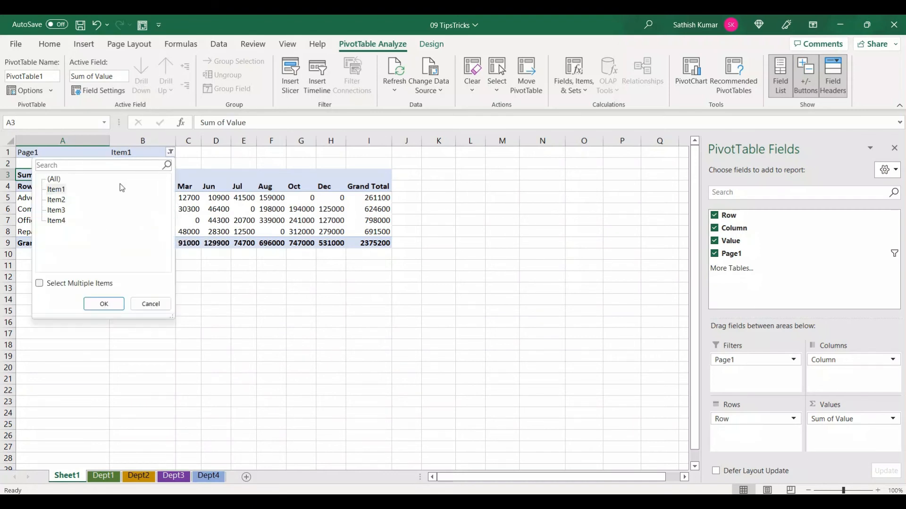
click(67, 201)
click(107, 302)
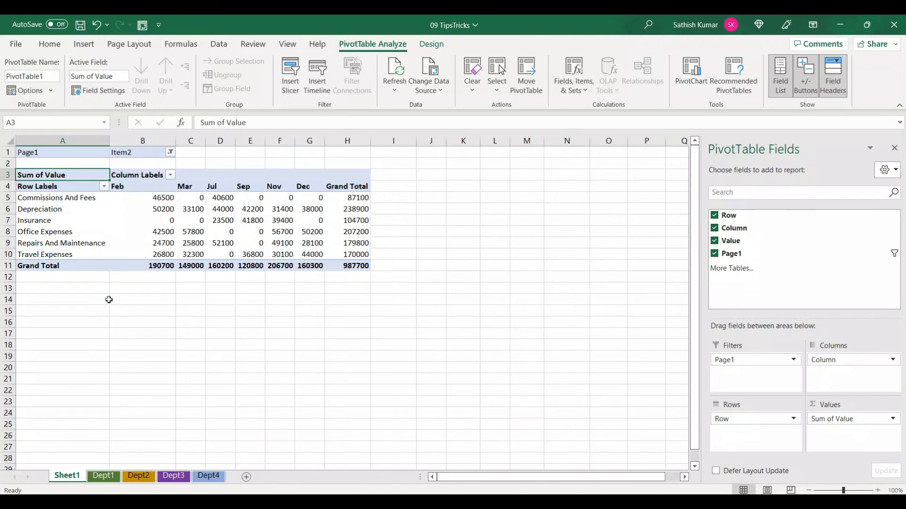
Allow multiple items in the Page1 report filter and include both Item1 and Item2
click(171, 151)
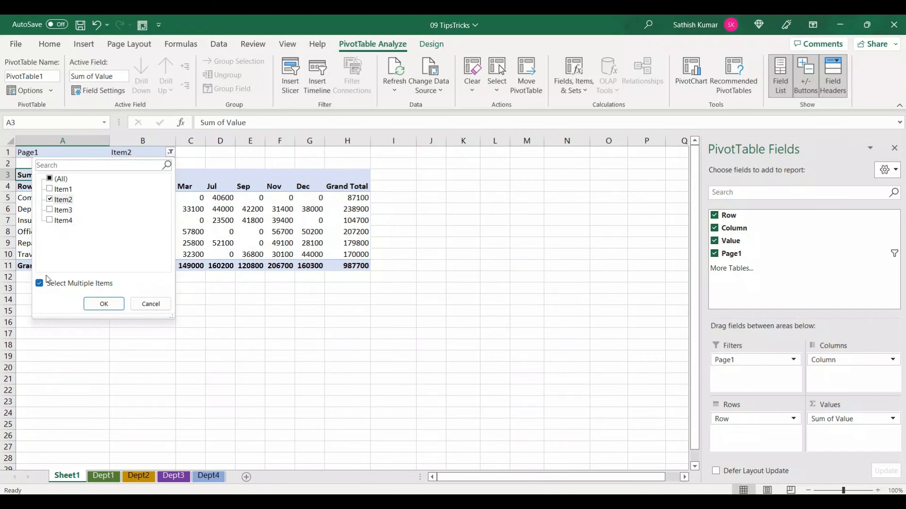
click(50, 190)
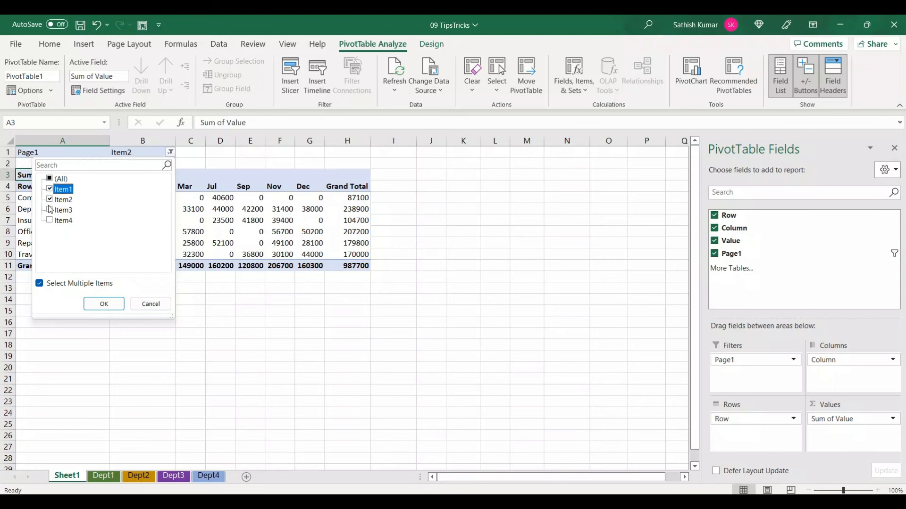
click(104, 305)
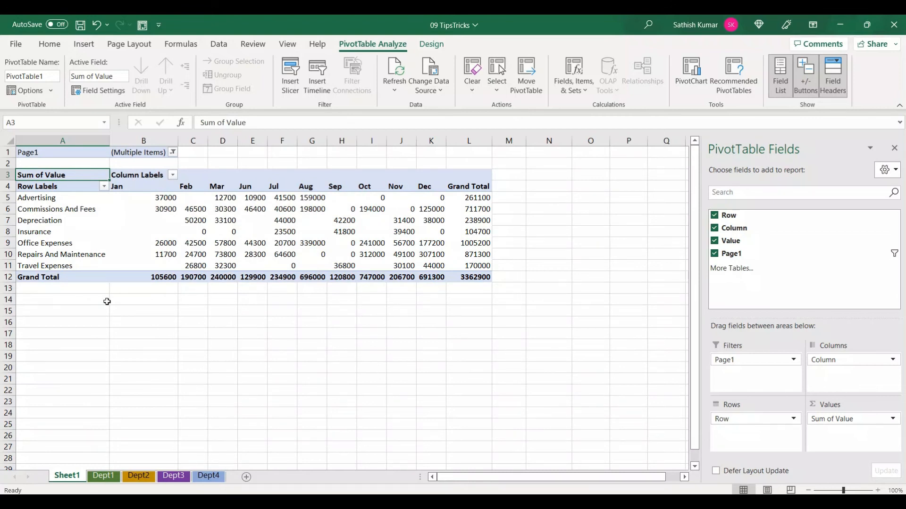
Reset the Page1 report filter to include all items
click(175, 152)
click(175, 152)
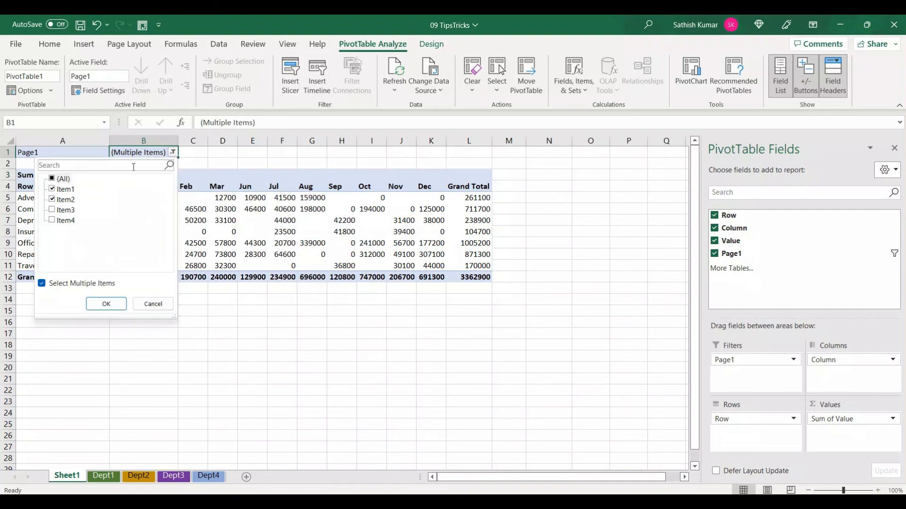
click(58, 180)
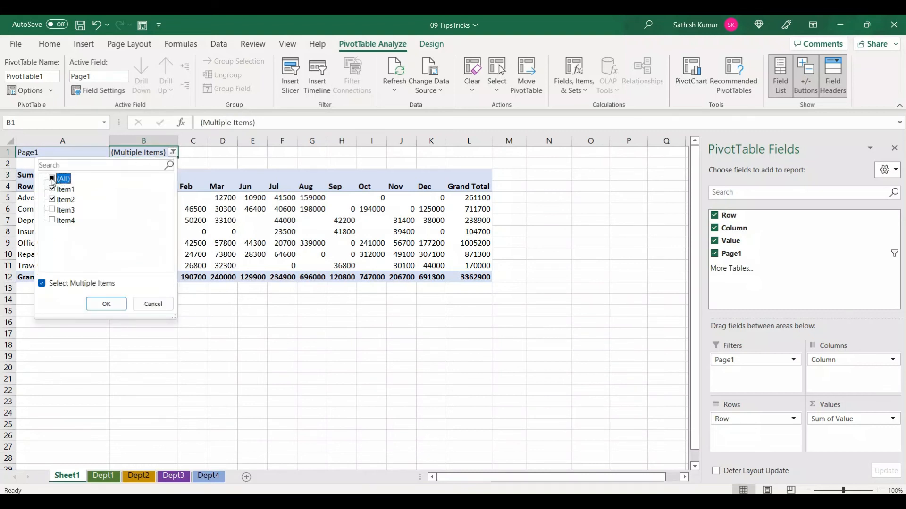
click(106, 303)
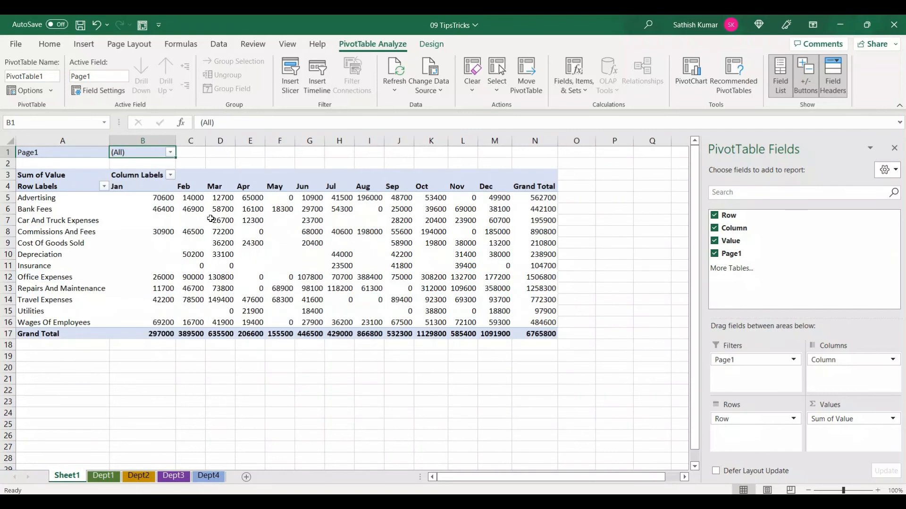
Review the summary functions available for the PivotTable values under Summarize Values By, without changing the function
mouse_move(208, 233)
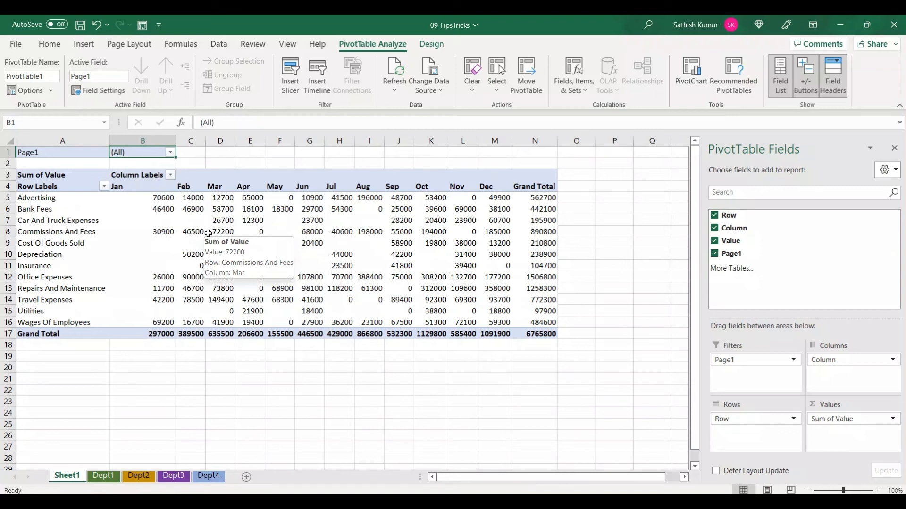
right_click(231, 222)
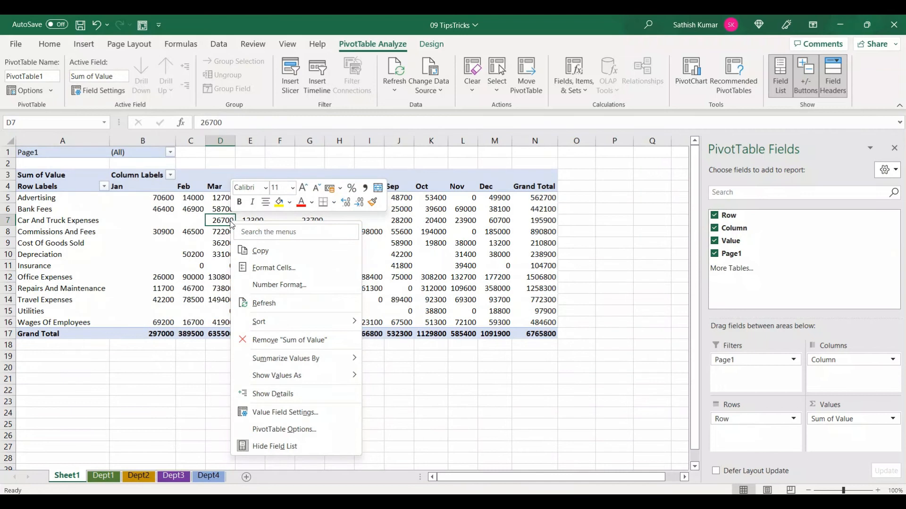
mouse_move(279, 359)
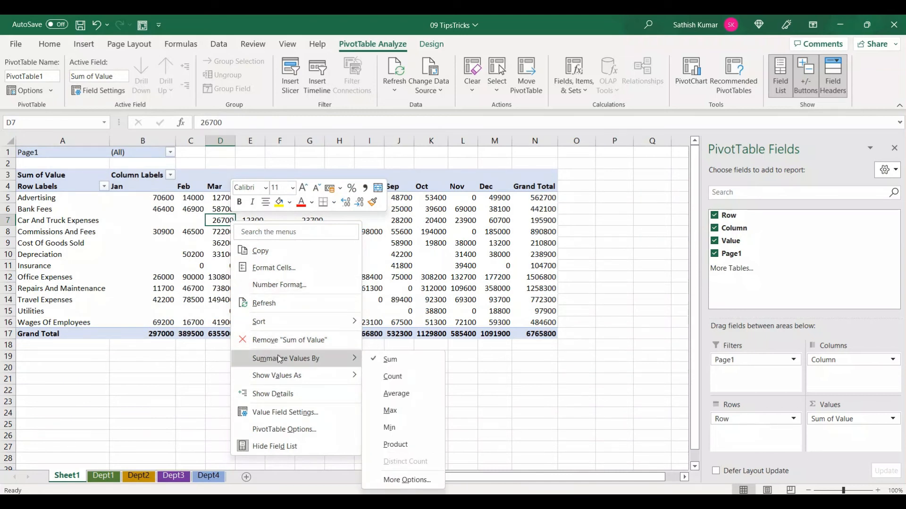
mouse_move(233, 350)
mouse_down()
mouse_move(324, 369)
mouse_move(375, 363)
mouse_move(436, 467)
mouse_up()
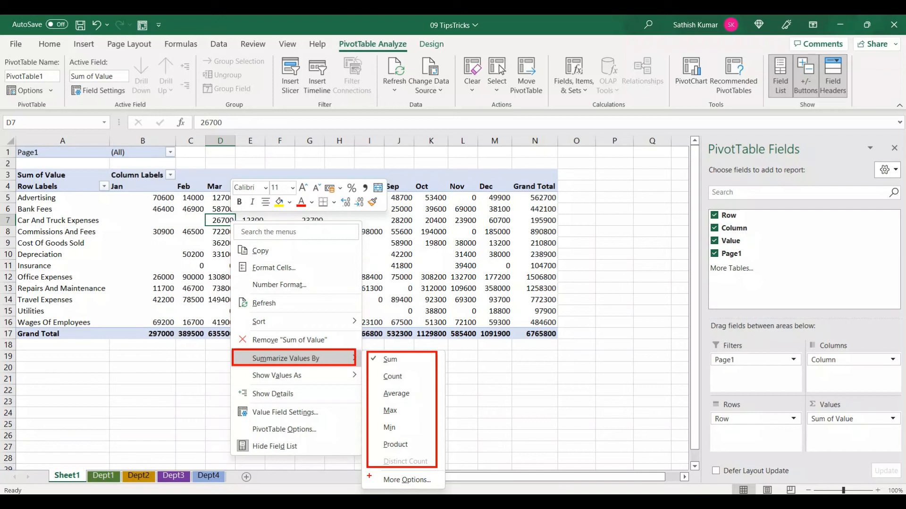
key(Escape)
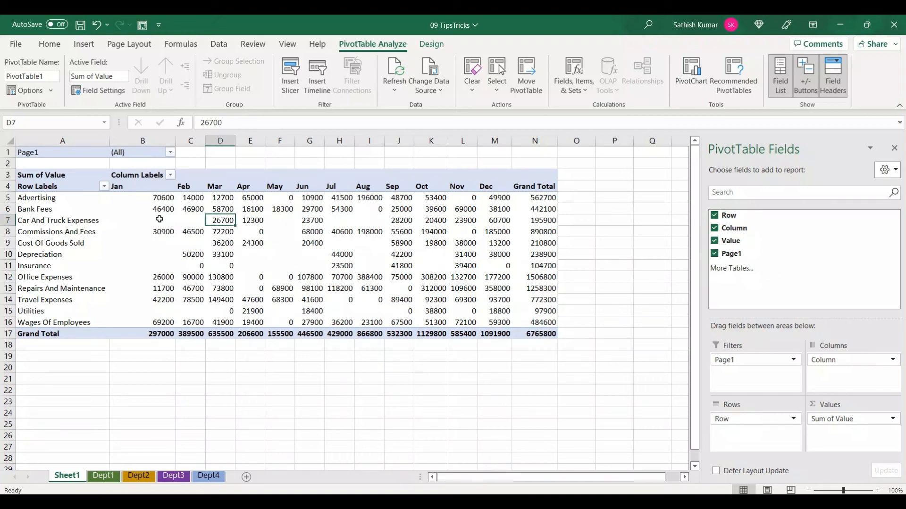
mouse_move(159, 222)
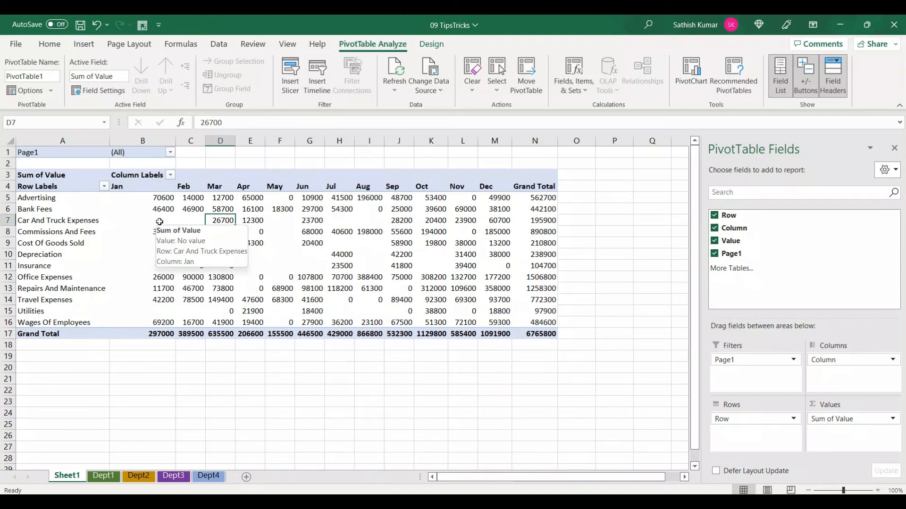
right_click(228, 220)
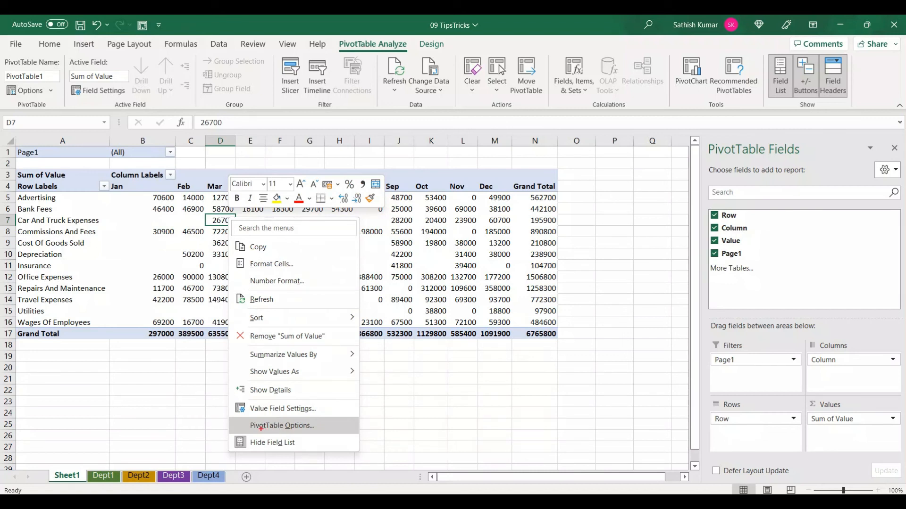
mouse_move(232, 416)
mouse_down()
mouse_move(338, 438)
mouse_move(358, 433)
mouse_up()
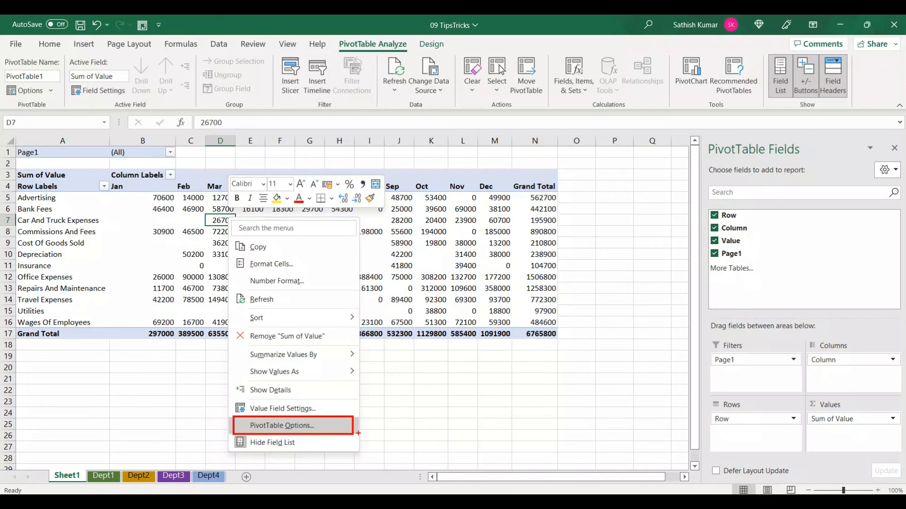
key(Escape)
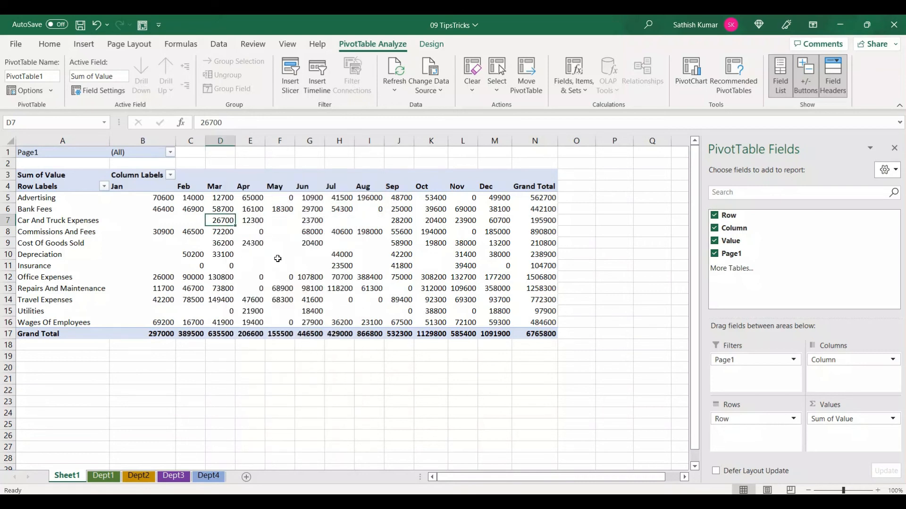
Set the PivotTable's layout and format options to show 0 for empty cells
right_click(279, 262)
click(330, 467)
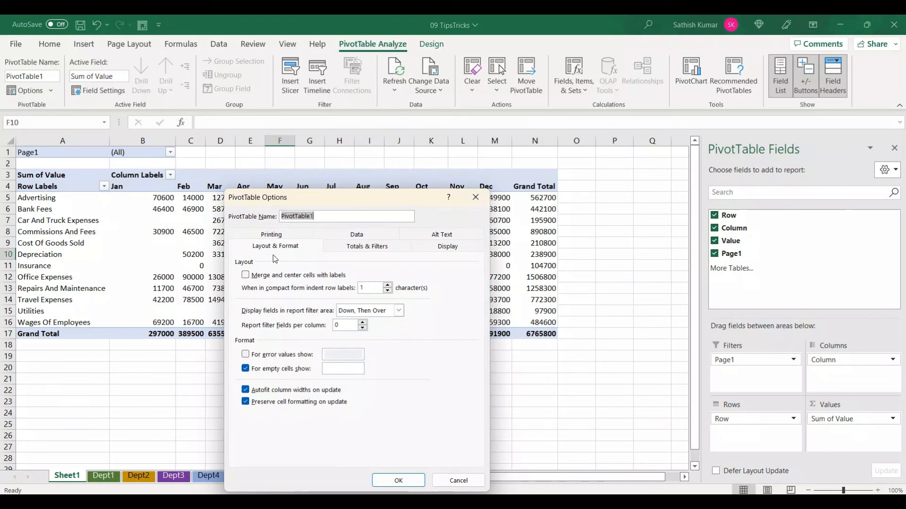
mouse_move(229, 239)
mouse_down()
mouse_move(270, 254)
mouse_move(321, 254)
mouse_up()
drag(234, 363, 371, 378)
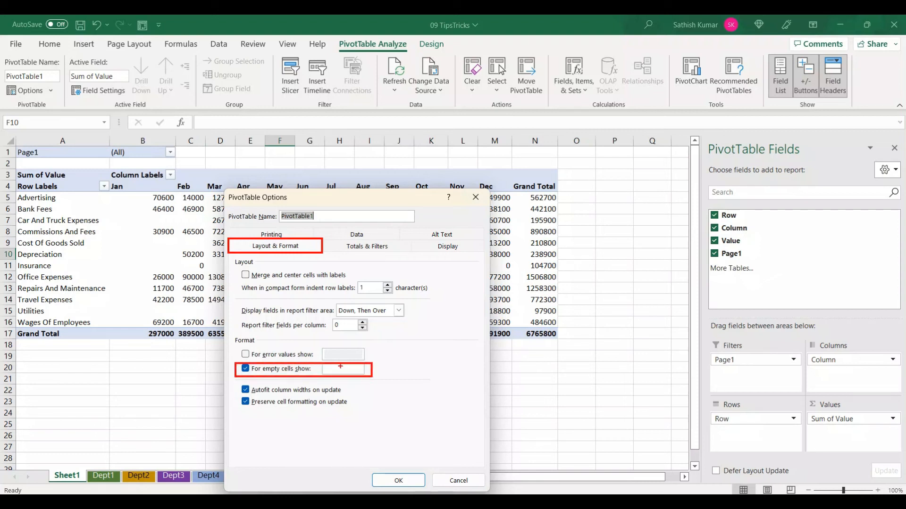
key(Escape)
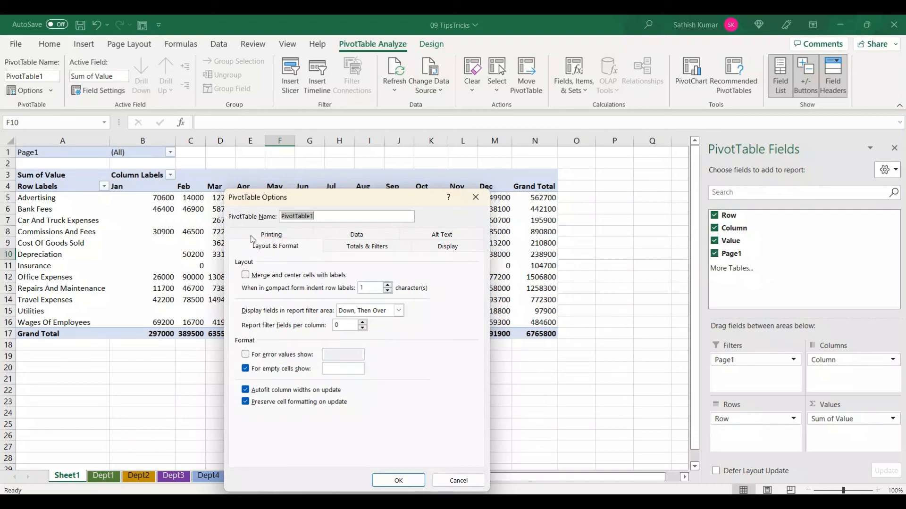
click(343, 367)
text(0)
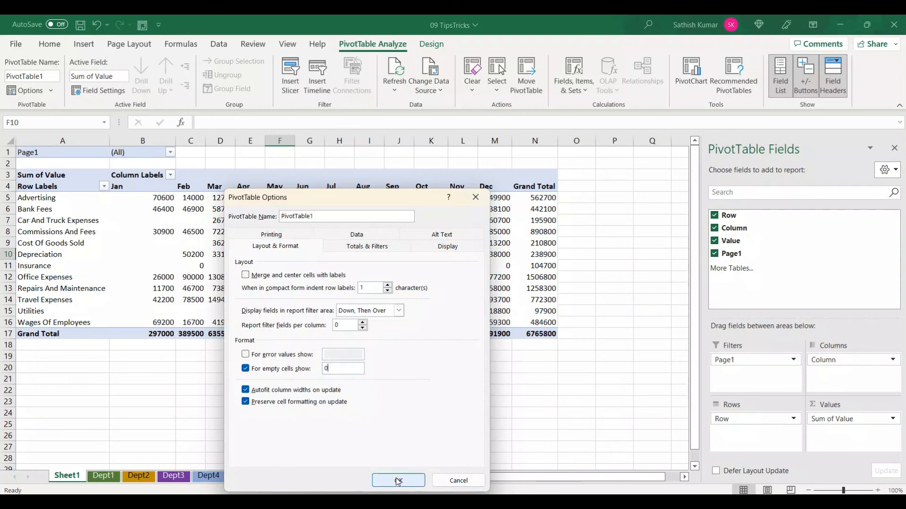
click(398, 481)
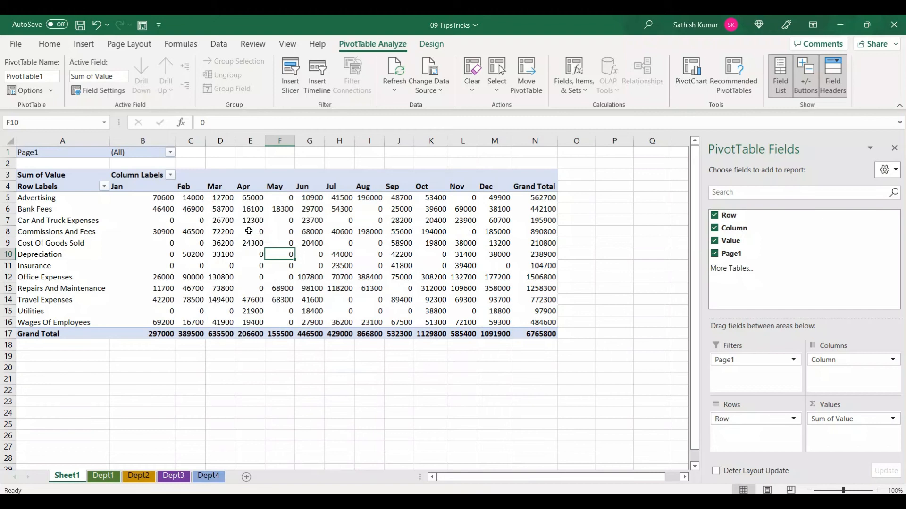
Check the item names offered by the Page1 report filter without changing the selection
mouse_move(280, 266)
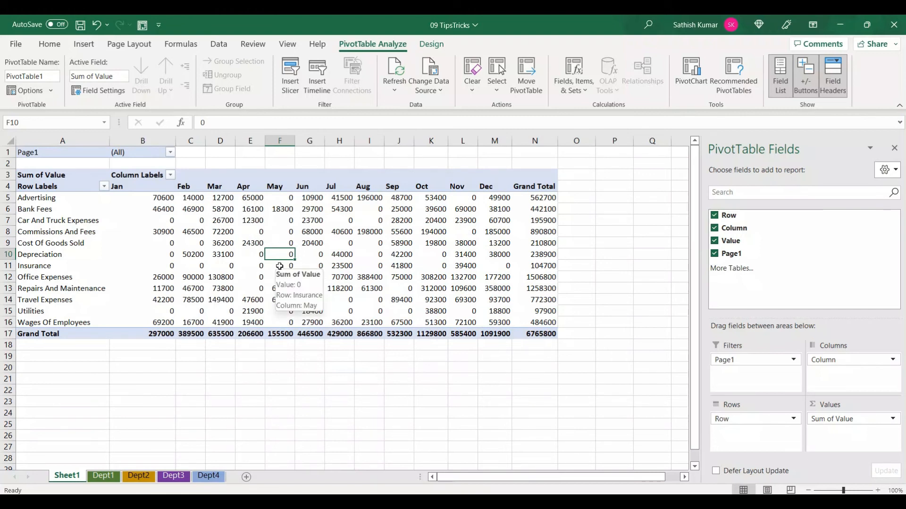
click(171, 153)
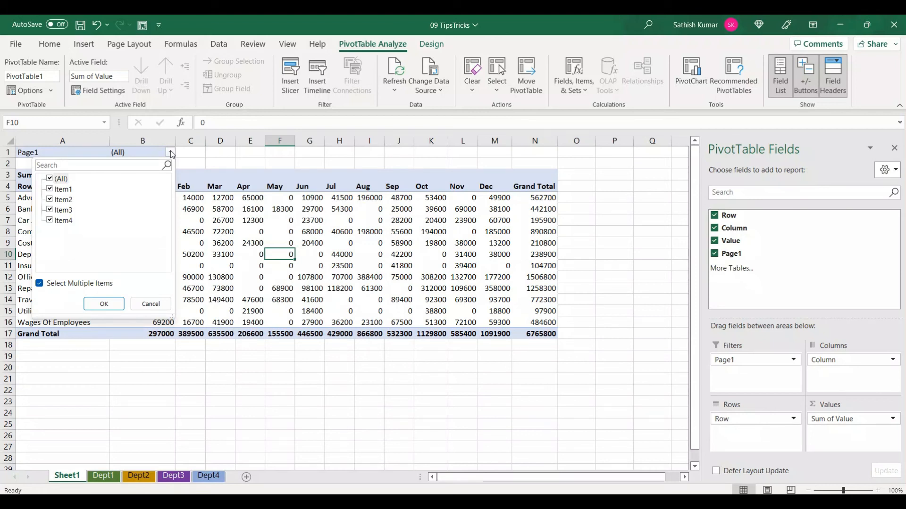
click(151, 304)
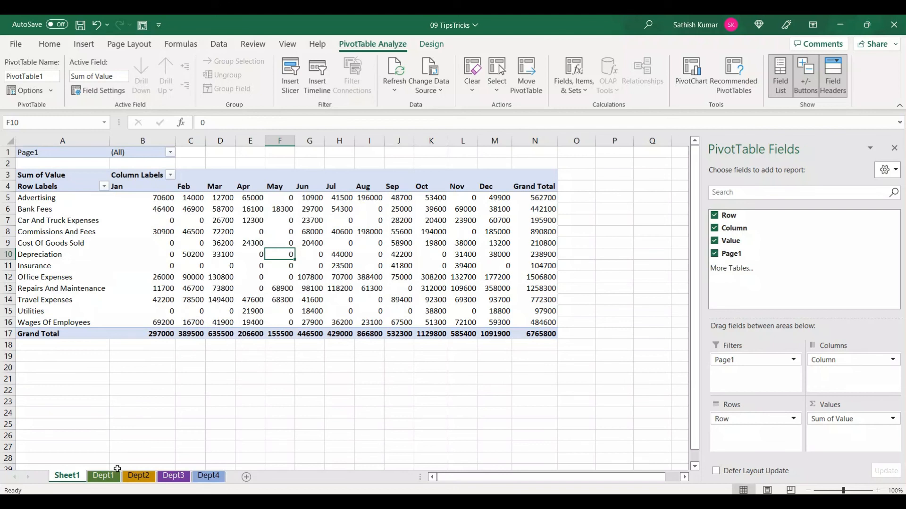
Start the PivotTable wizard from the Dept1 sheet, using multiple consolidation ranges and the option to create the page fields yourself
click(103, 476)
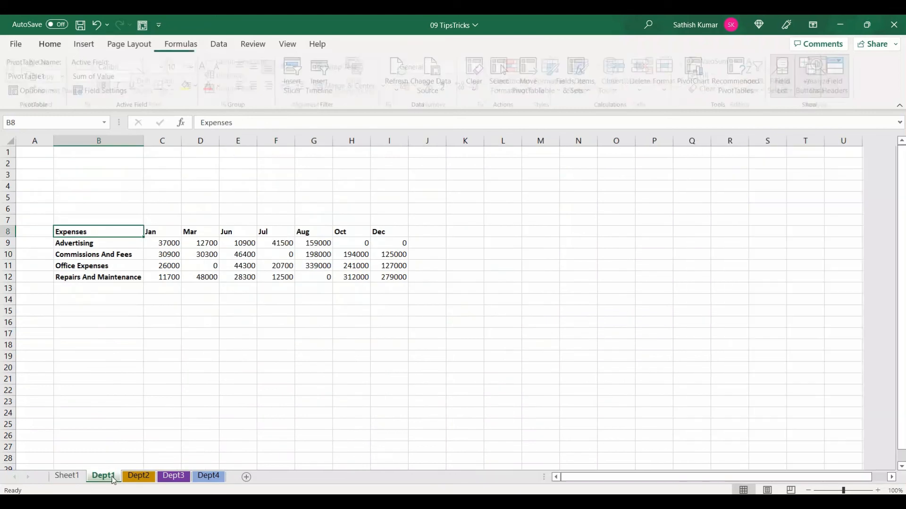
click(142, 25)
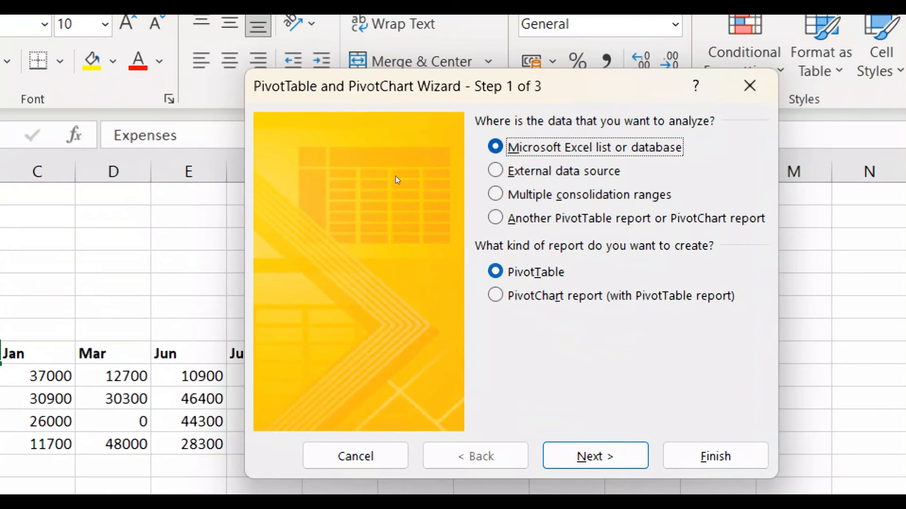
key(alt+c)
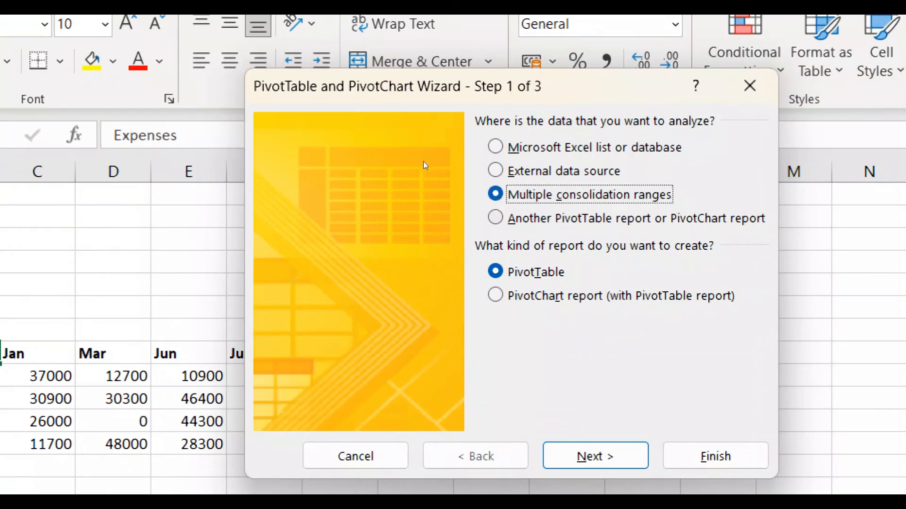
drag(391, 100, 374, 99)
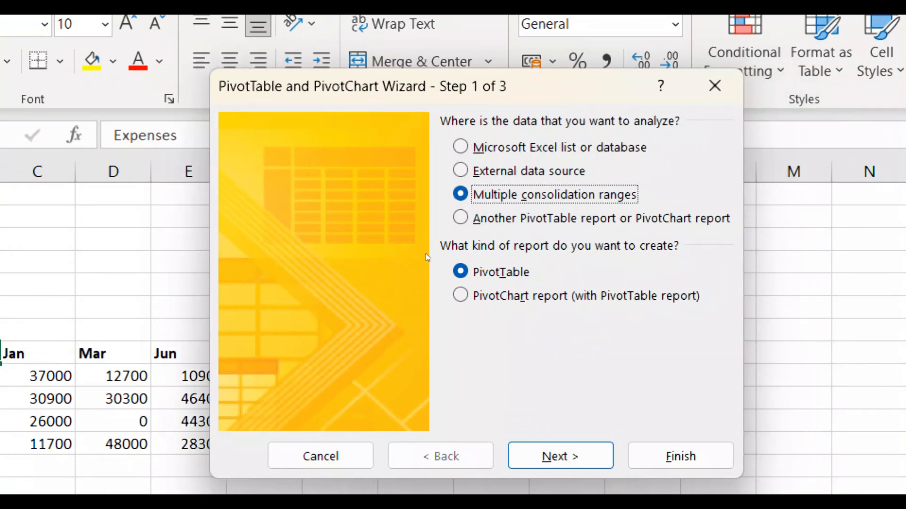
key(alt+n)
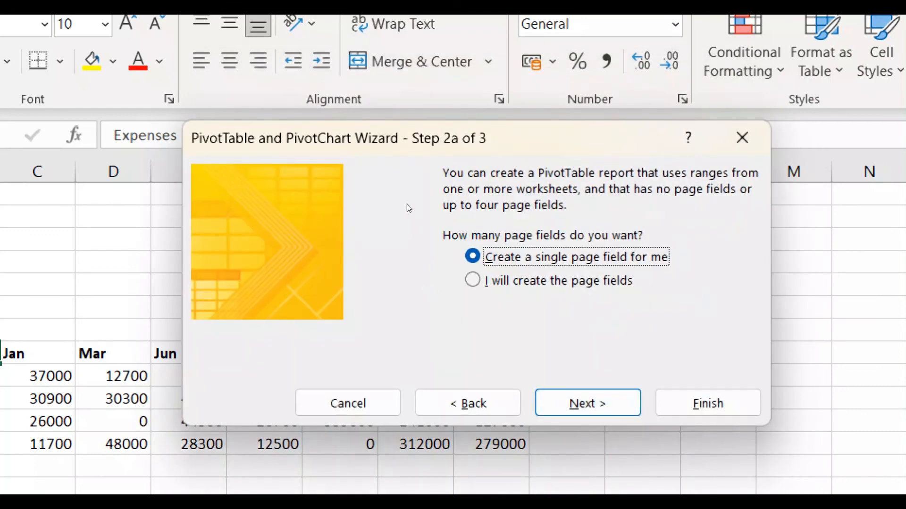
key(alt+i)
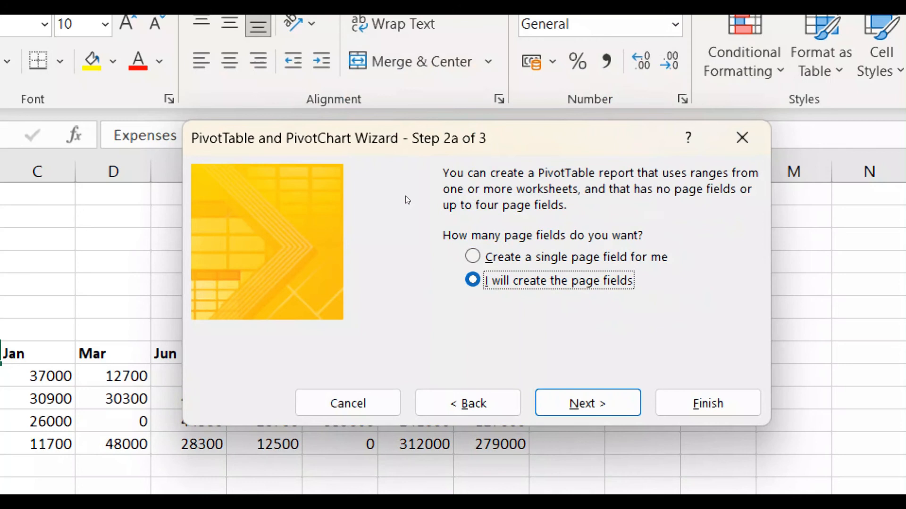
key(alt+n)
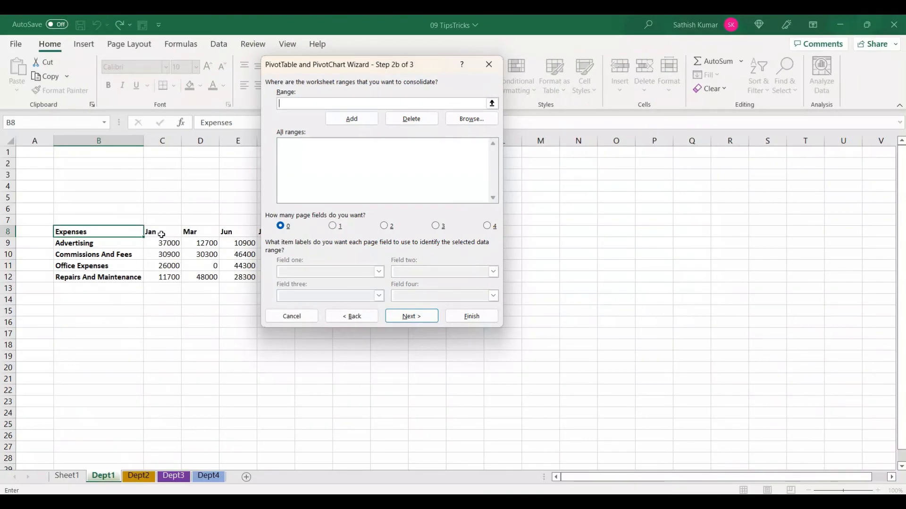
Add the expense tables Dept1!$B$8:$I$12 and Dept2!$C$7:$I$13 to the ranges to consolidate
drag(110, 235, 388, 276)
click(352, 119)
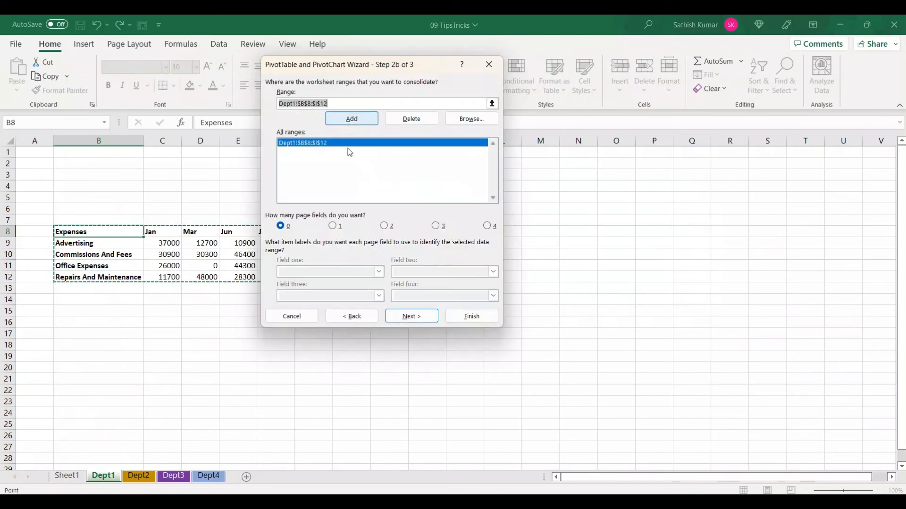
click(139, 476)
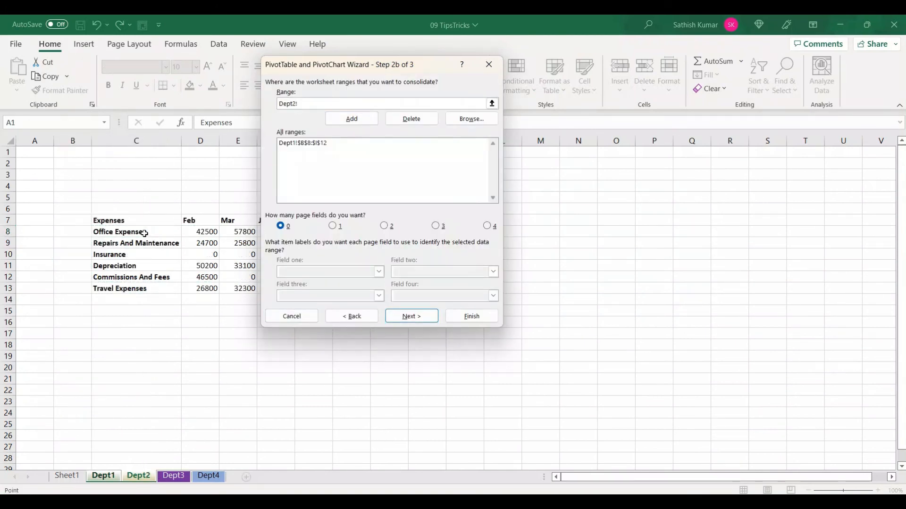
drag(148, 221, 378, 286)
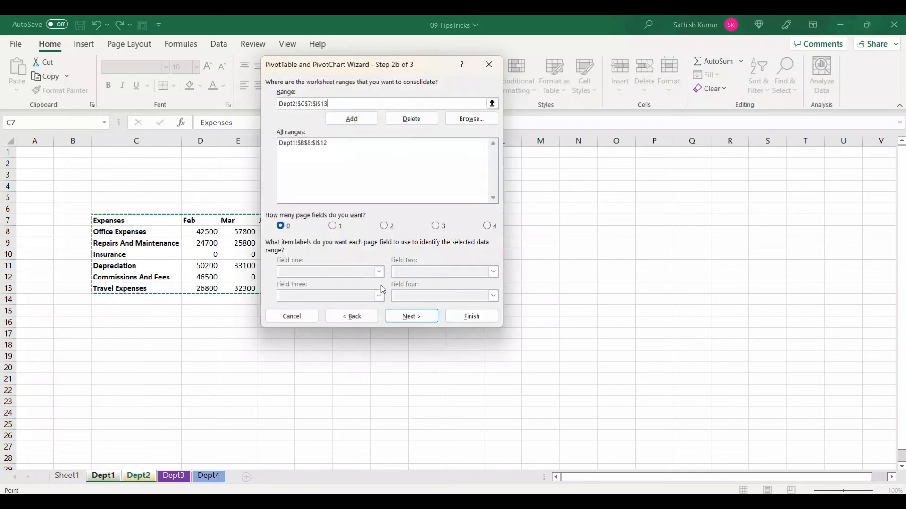
click(352, 118)
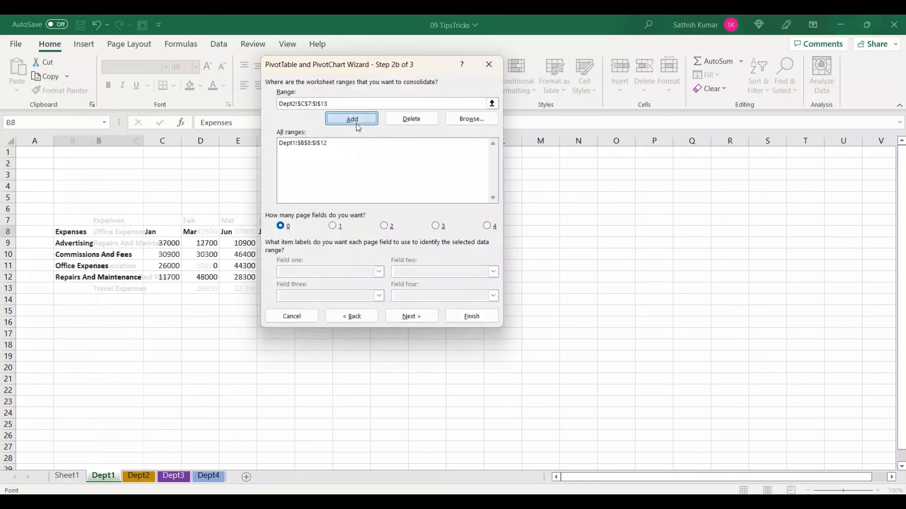
Add the expense tables Dept3!$A$11:$M$17 and Dept4!$D$10:$K$16 to the ranges to consolidate
click(182, 478)
drag(87, 264, 540, 334)
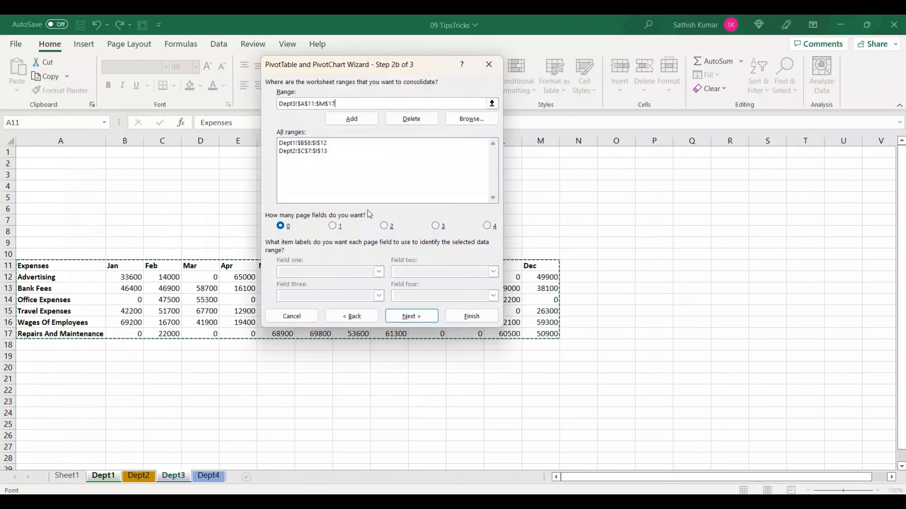
click(361, 118)
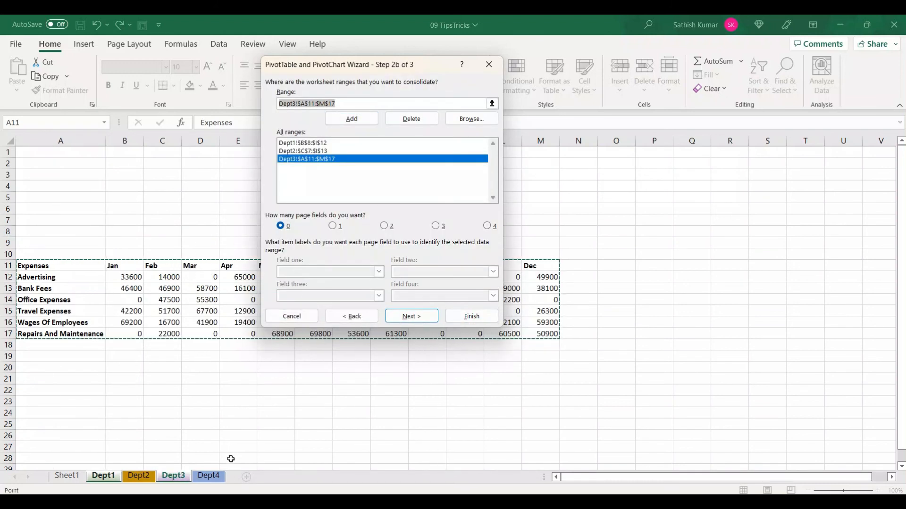
click(218, 477)
drag(137, 255, 443, 324)
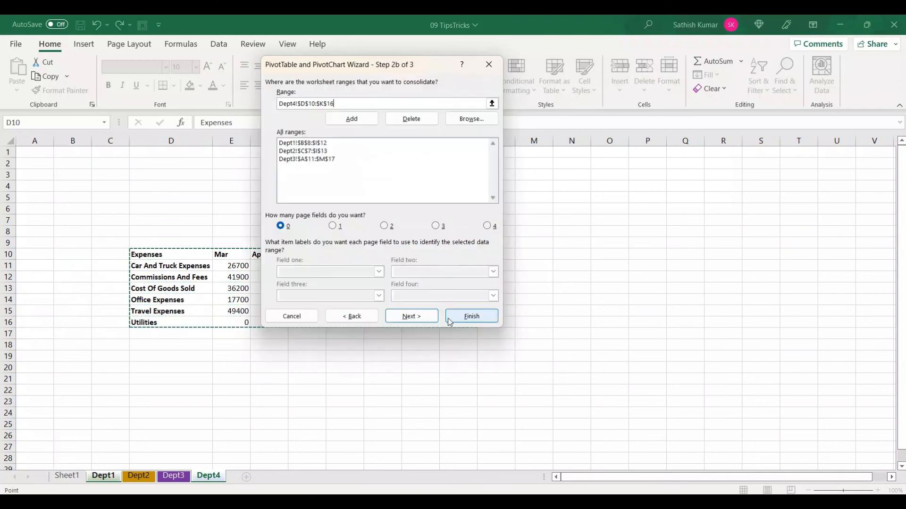
click(363, 124)
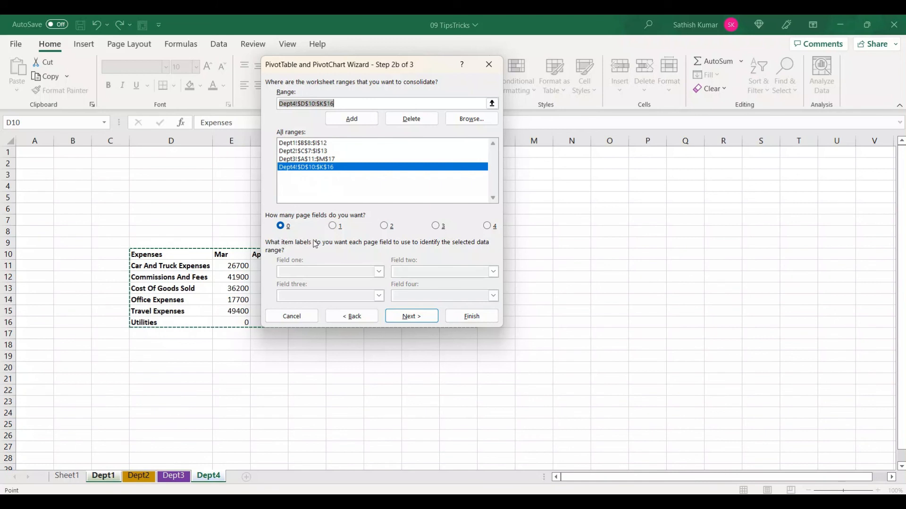
Use 1 page field and give the first two ranges the item labels Dept1 and Dept2
click(333, 226)
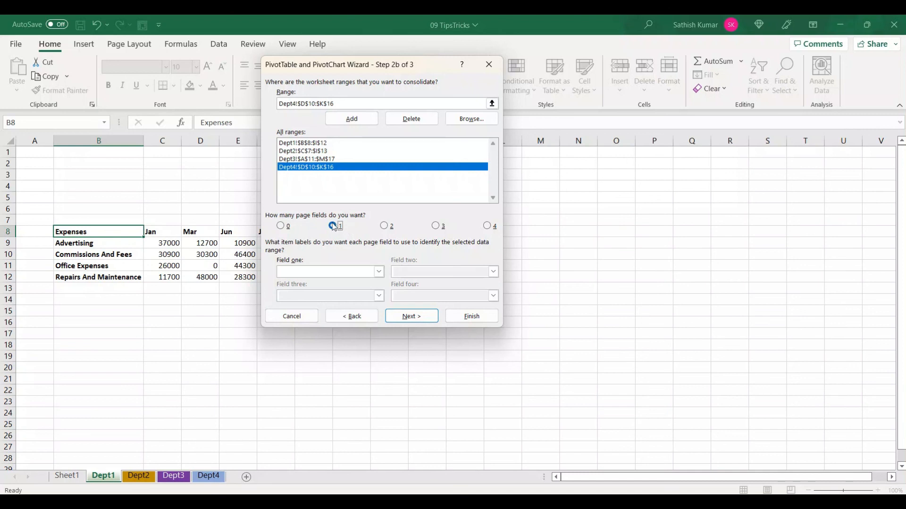
click(310, 144)
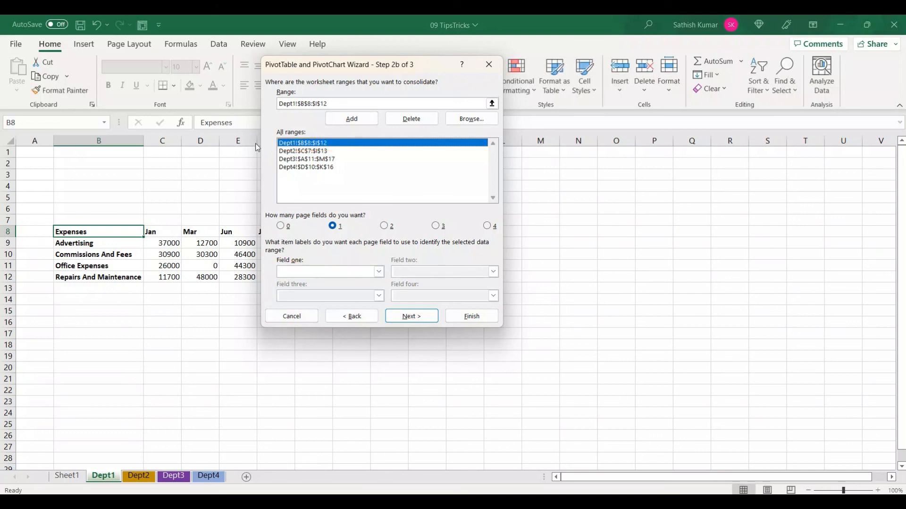
click(302, 273)
text(Dept1)
click(320, 152)
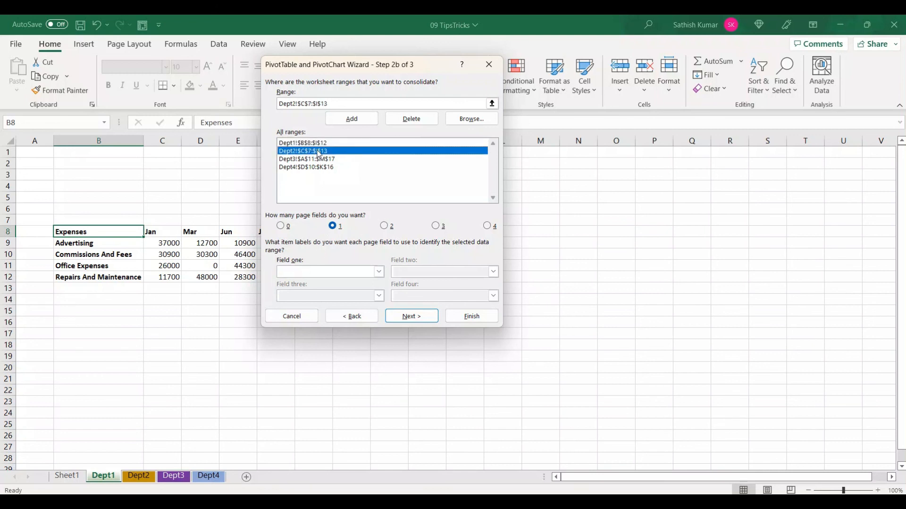
text(Dept2)
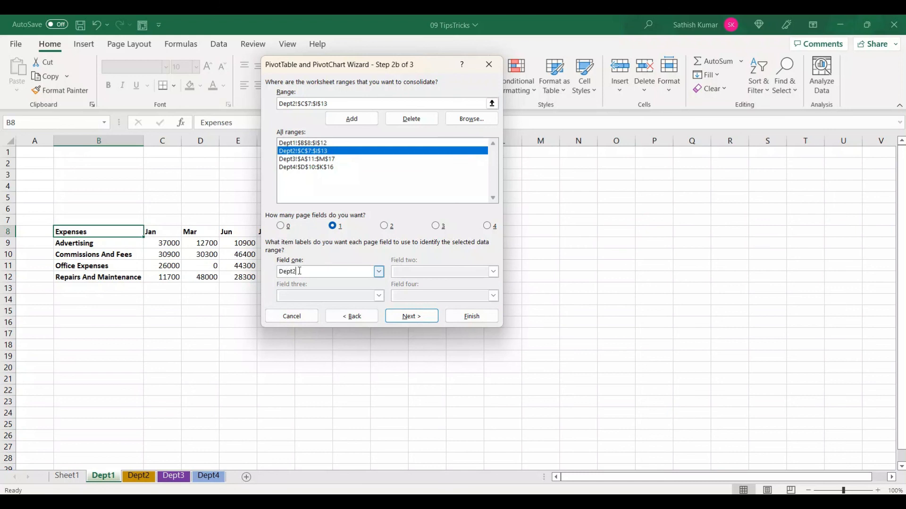
Give the Dept3 and Dept4 ranges the page field item labels Dept3 and Dept4
click(339, 160)
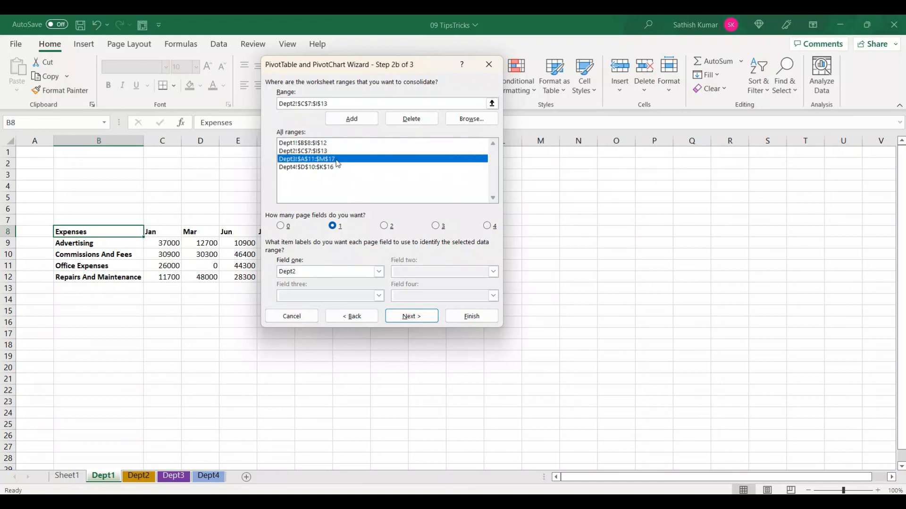
click(312, 272)
text(Dept3)
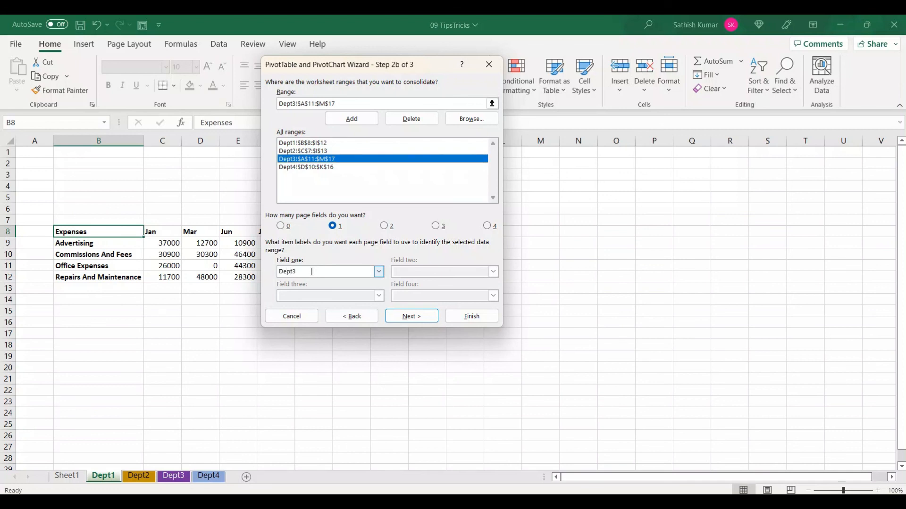
click(325, 169)
click(310, 271)
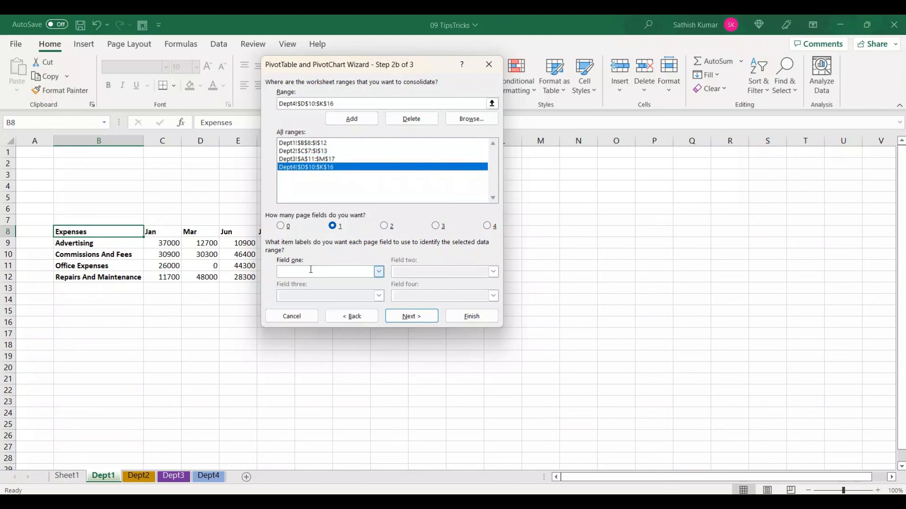
text(Dept4)
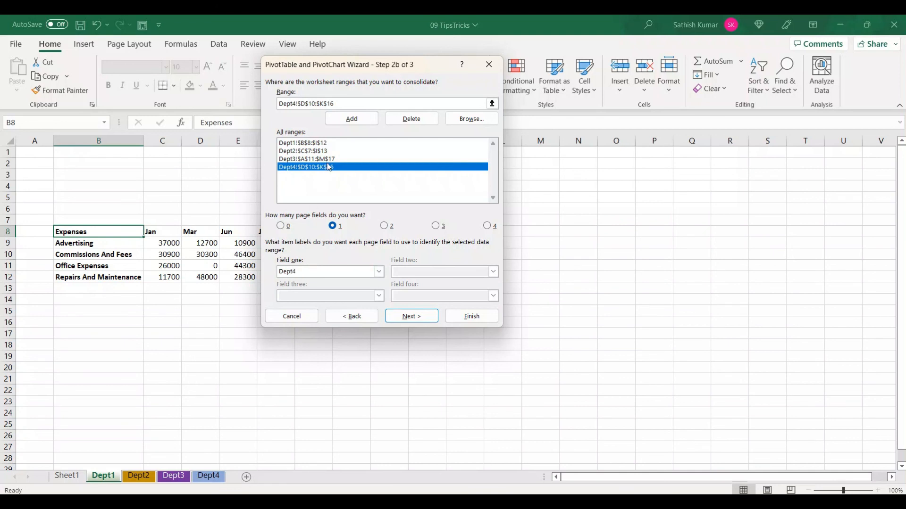
Finish the wizard, placing the PivotTable report on a new worksheet
click(409, 316)
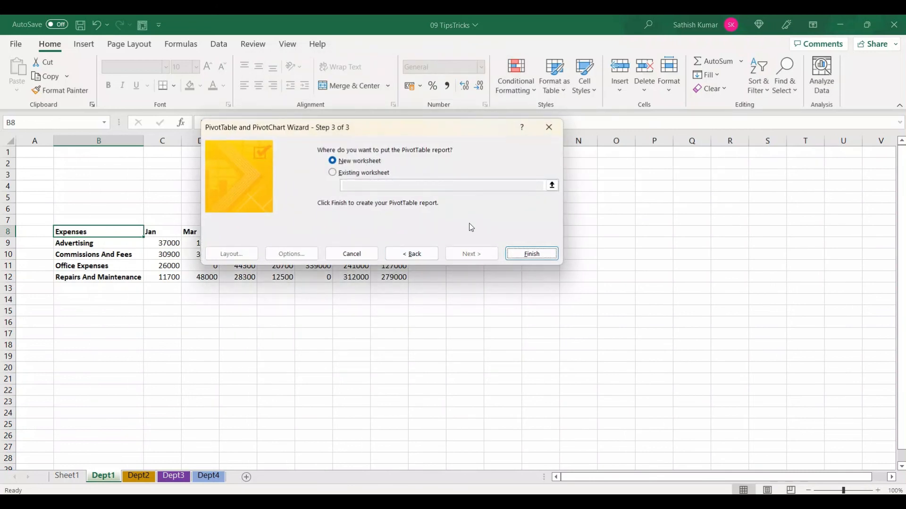
click(520, 258)
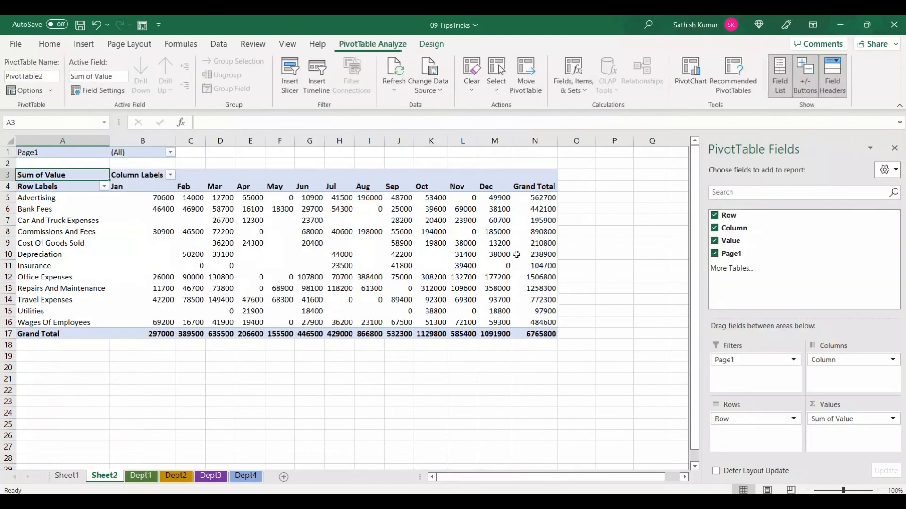
Check the item labels in the new PivotTable's Page1 report filter without changing the selection
mouse_move(207, 281)
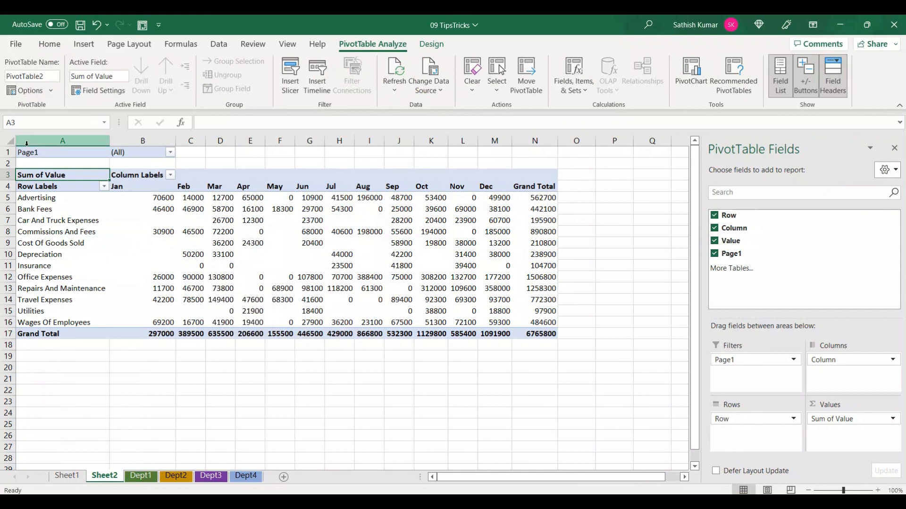
click(171, 153)
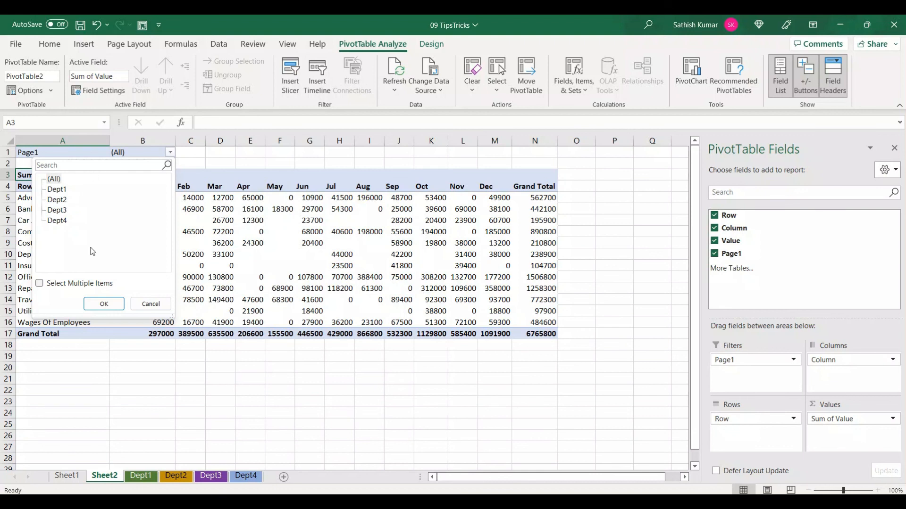
click(160, 303)
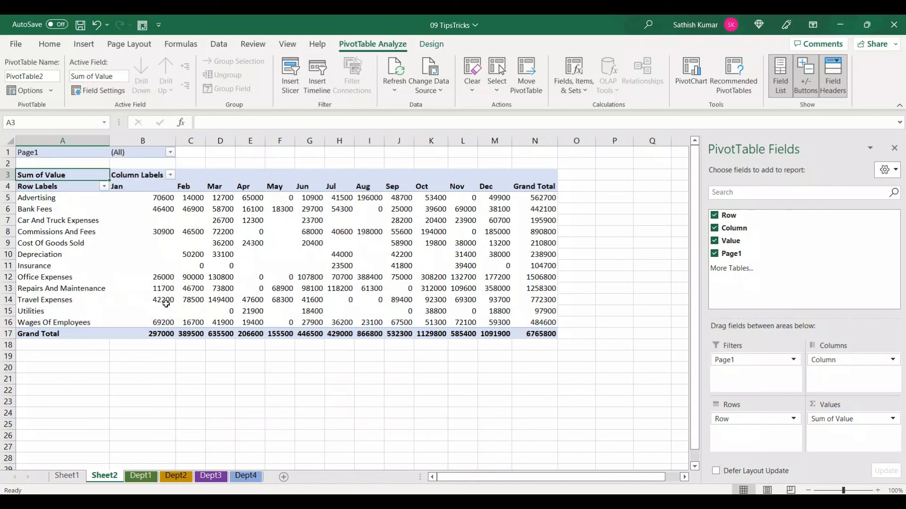